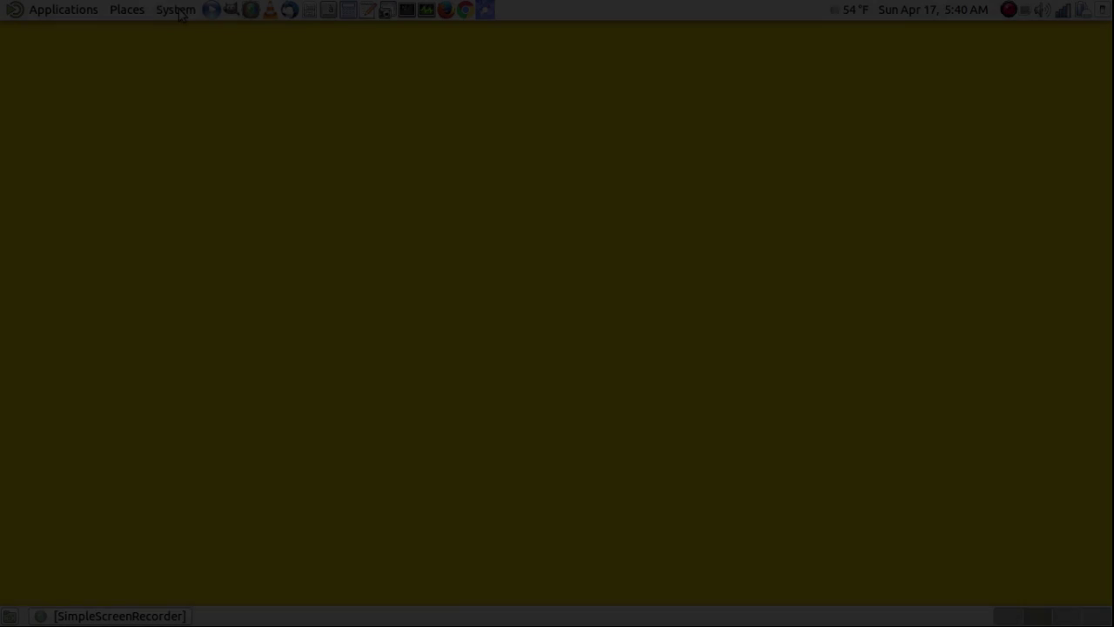
# Step: Launch GParted from System > Administration and authenticate with the administrator password
pyautogui.click(175, 9)
pyautogui.moveTo(177, 34)
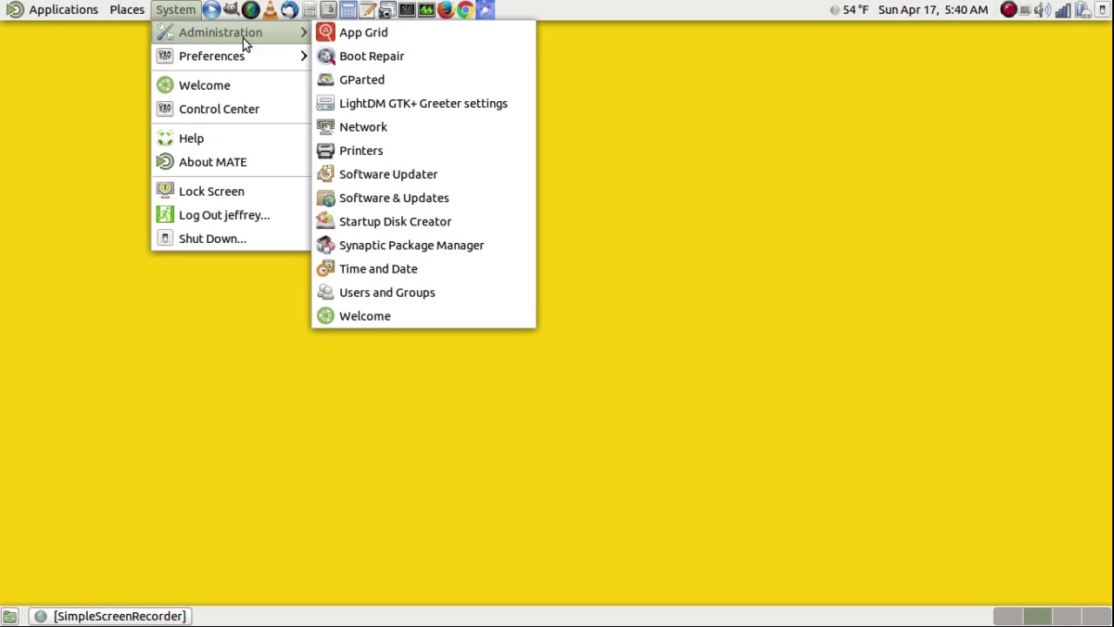
pyautogui.click(343, 80)
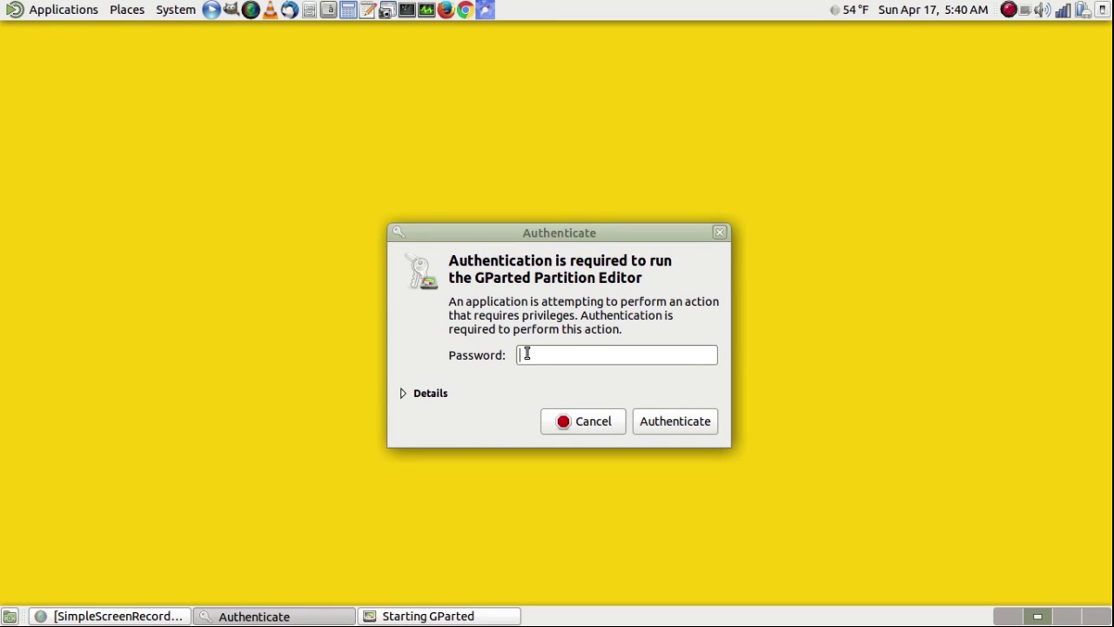
pyautogui.write('••••••••')
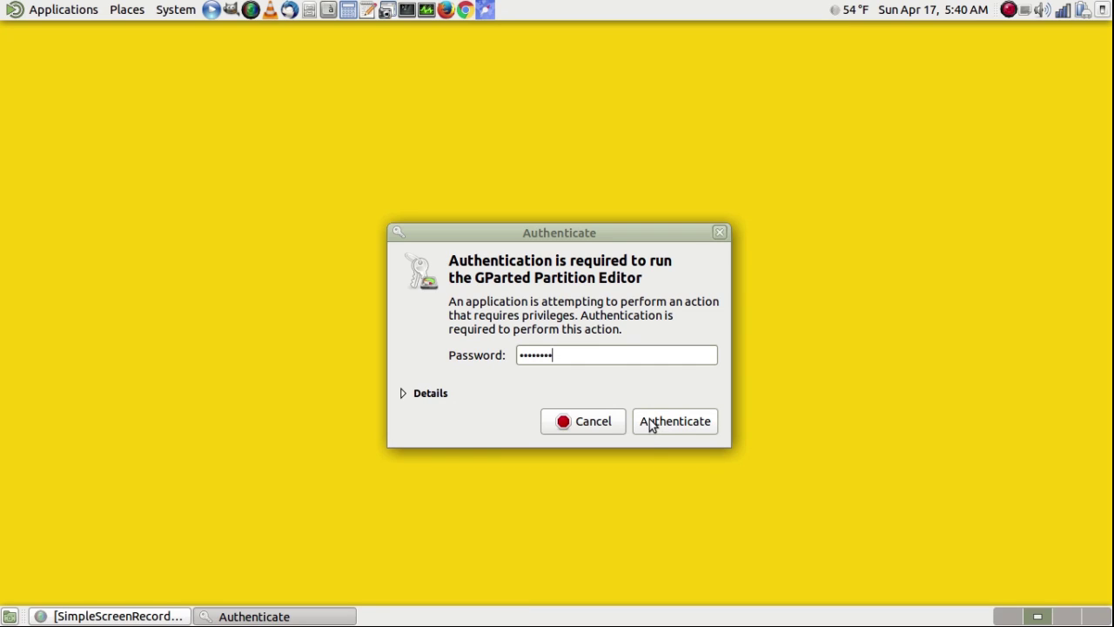
pyautogui.click(651, 424)
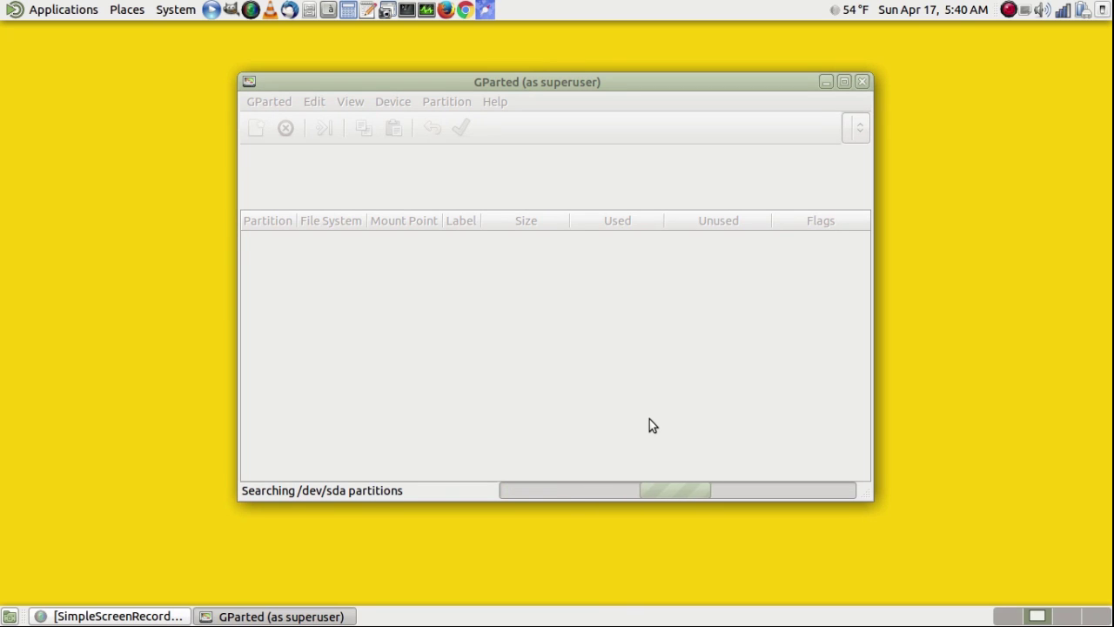
# Step: Maximize the GParted window and switch to the 931.51 GiB /dev/sdb drive
pyautogui.click(845, 80)
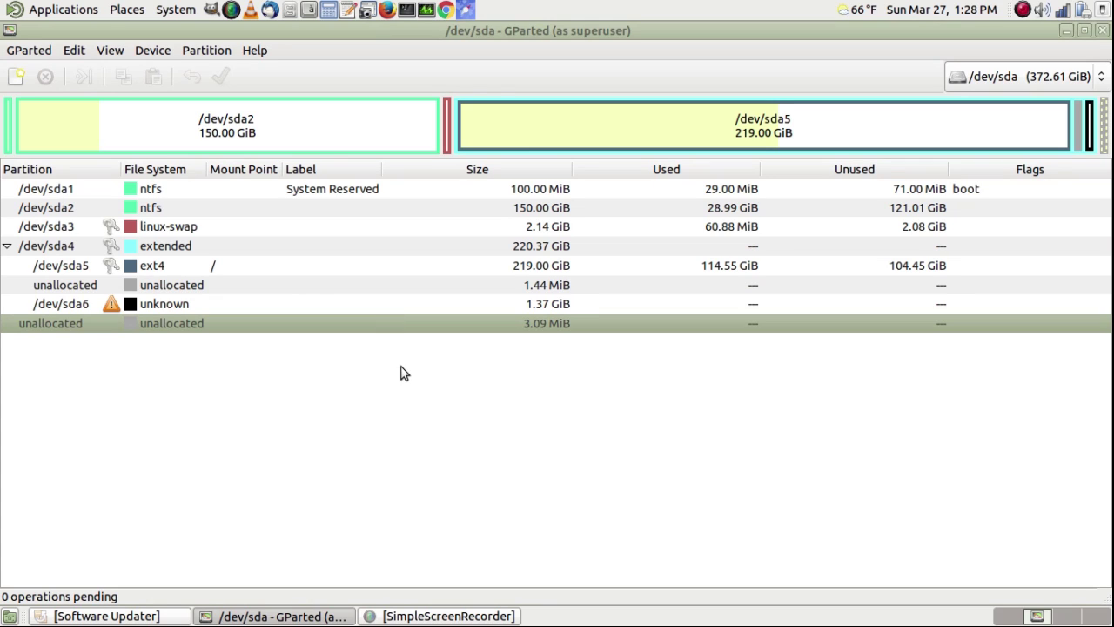
pyautogui.click(1103, 80)
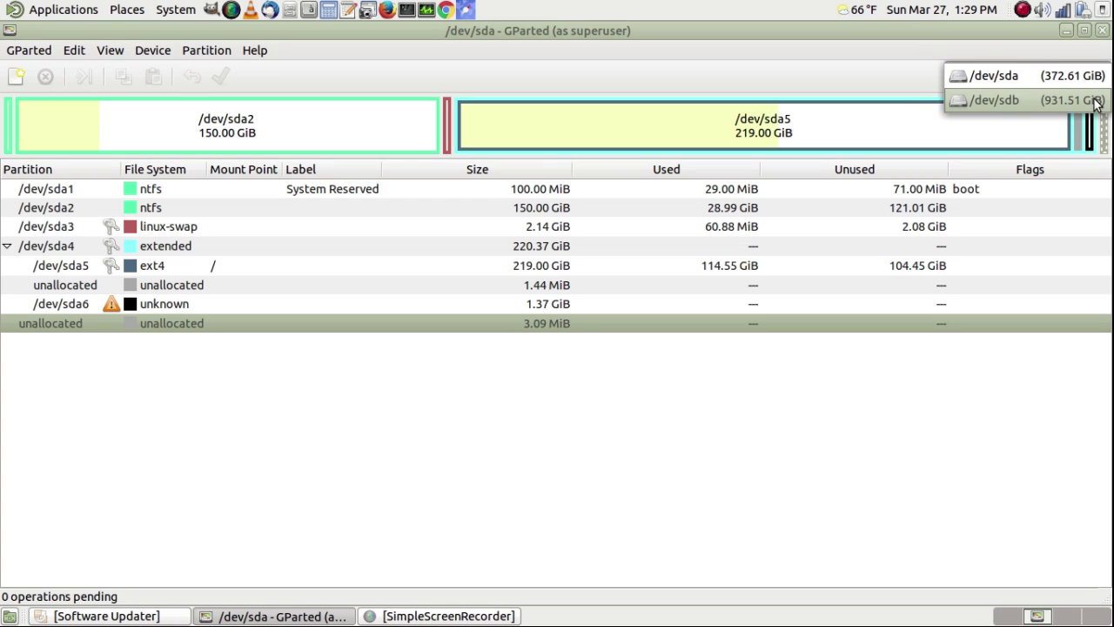
pyautogui.click(1096, 103)
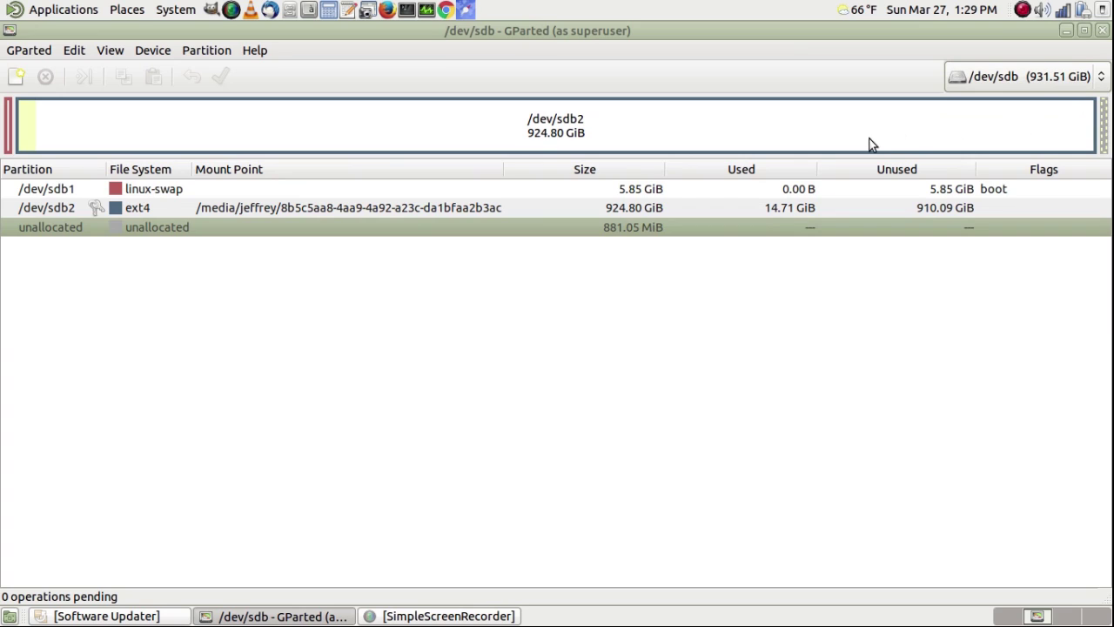
# Step: Unmount the ext4 partition /dev/sdb2
pyautogui.click(127, 208)
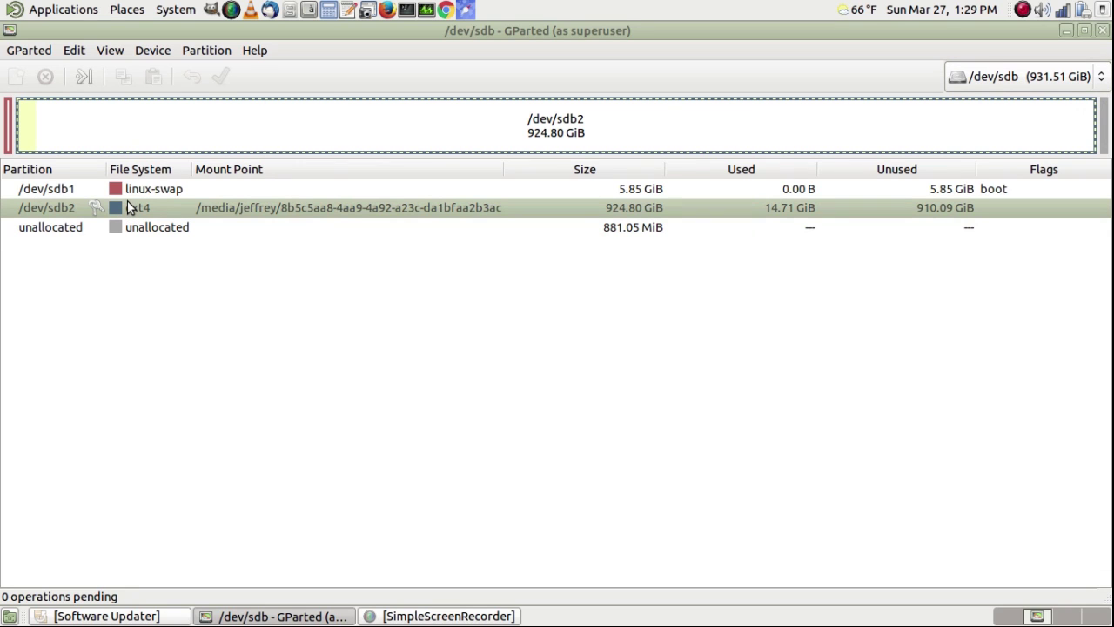
pyautogui.click(208, 52)
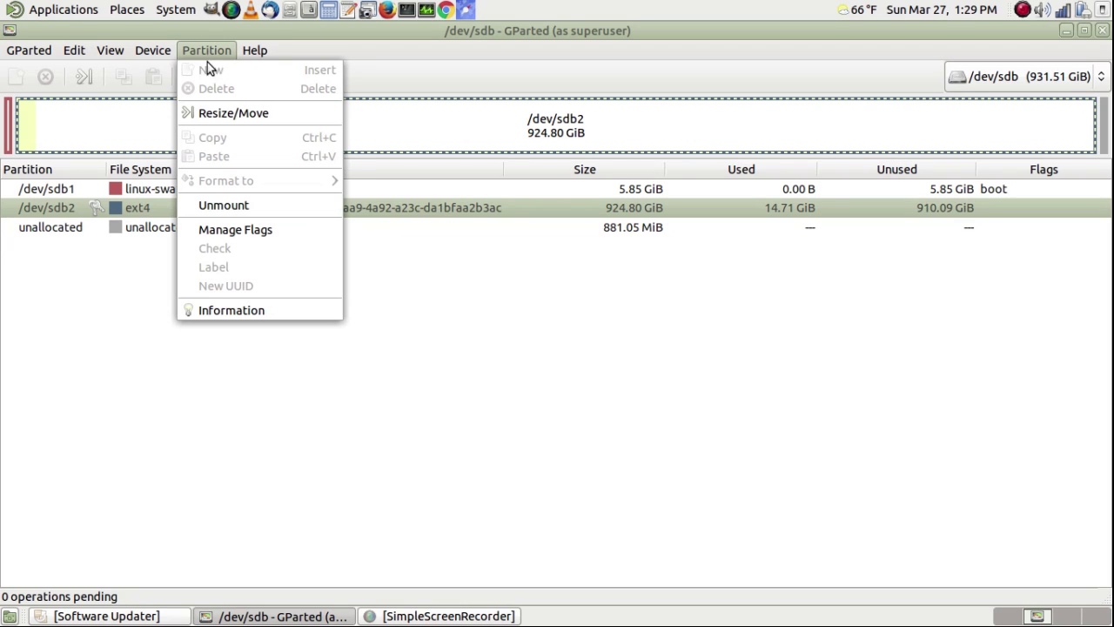
pyautogui.click(214, 207)
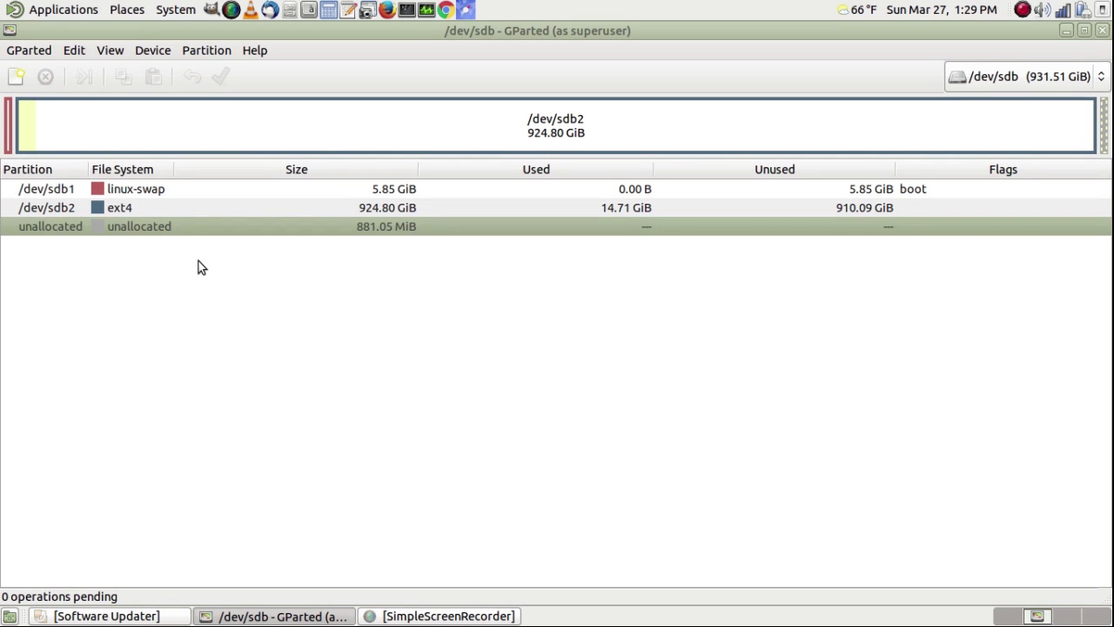
# Step: Create a new msdos partition table on /dev/sdb, wiping the whole disk
pyautogui.click(159, 51)
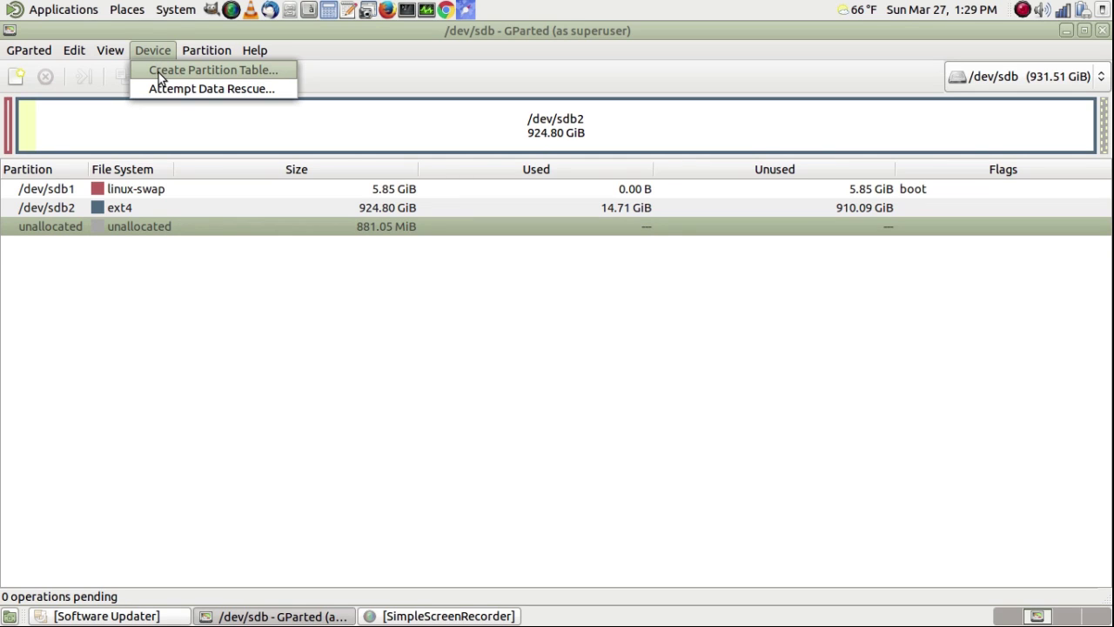
pyautogui.click(160, 75)
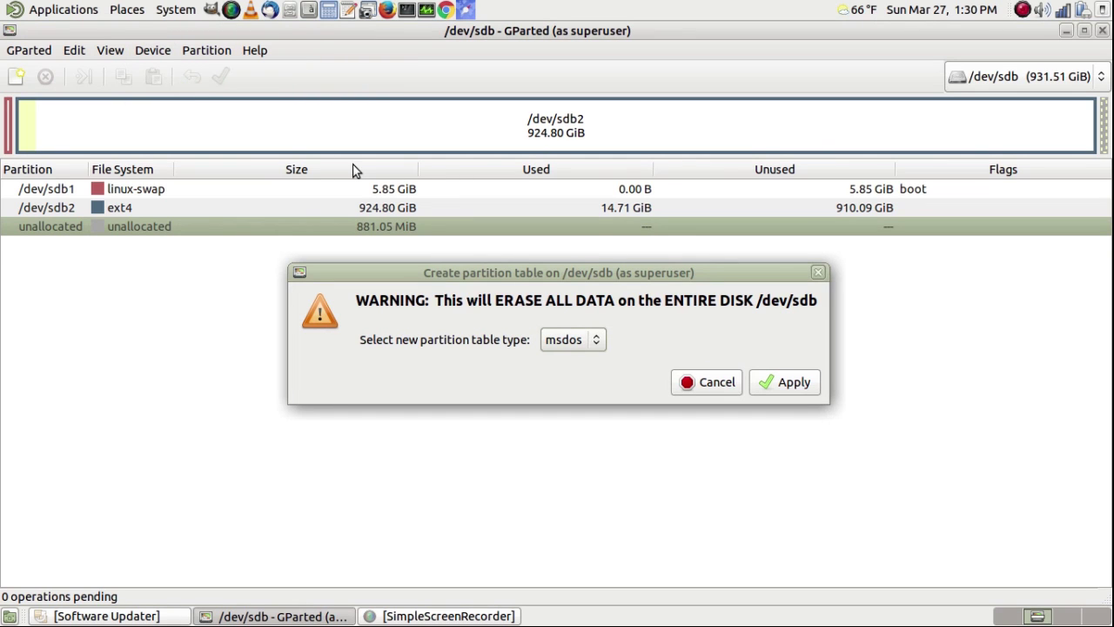
pyautogui.click(772, 386)
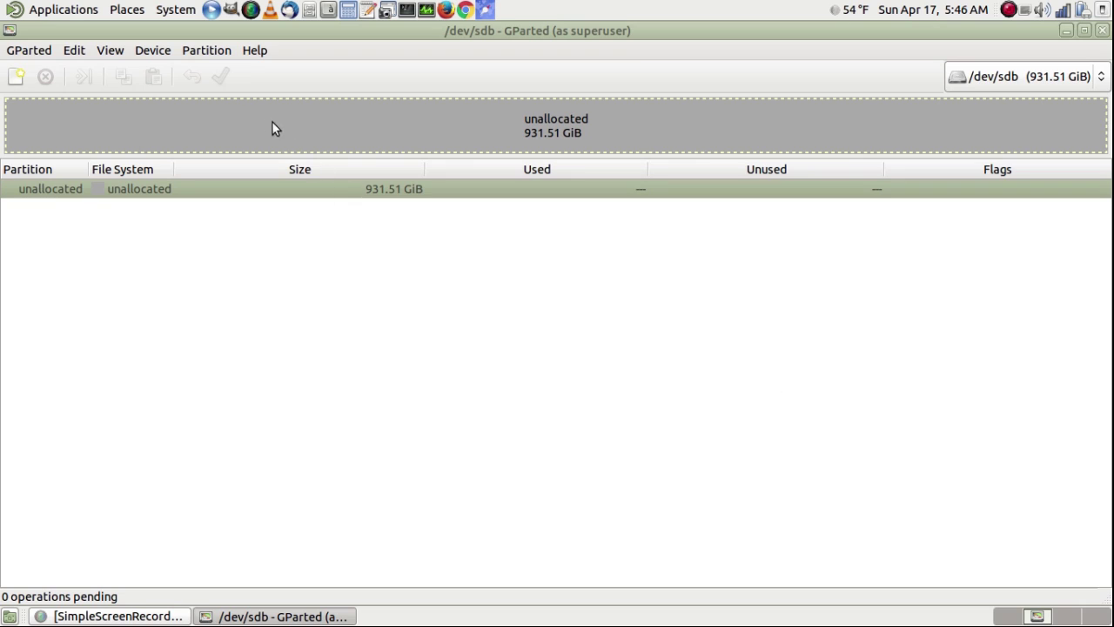
# Step: Add a 6144 MiB linux-swap primary partition at the start of /dev/sdb
pyautogui.click(220, 51)
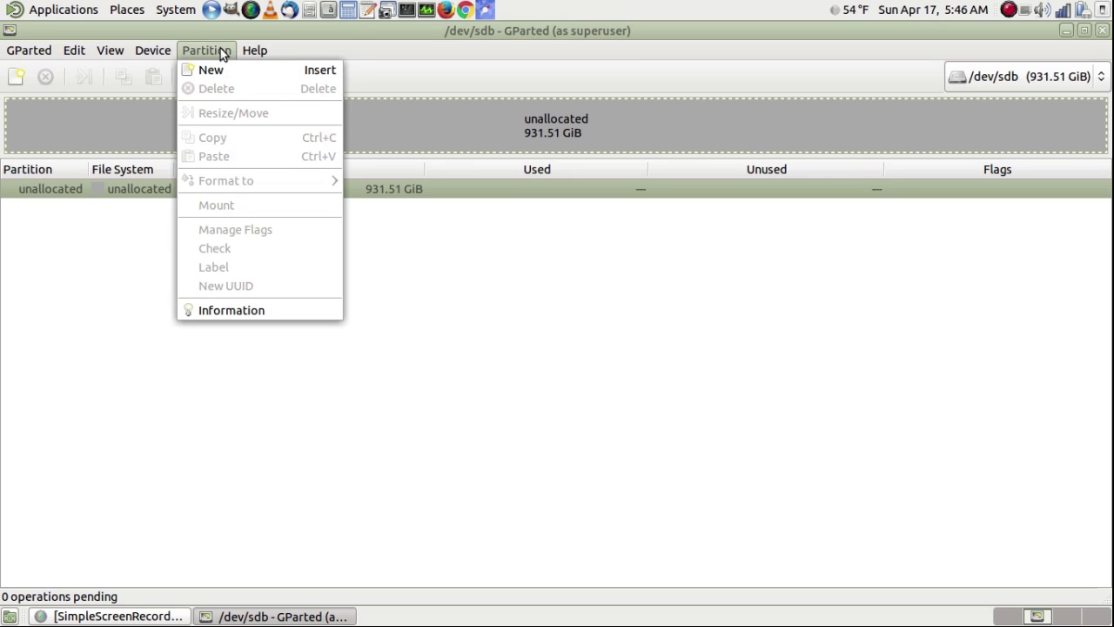
pyautogui.click(220, 64)
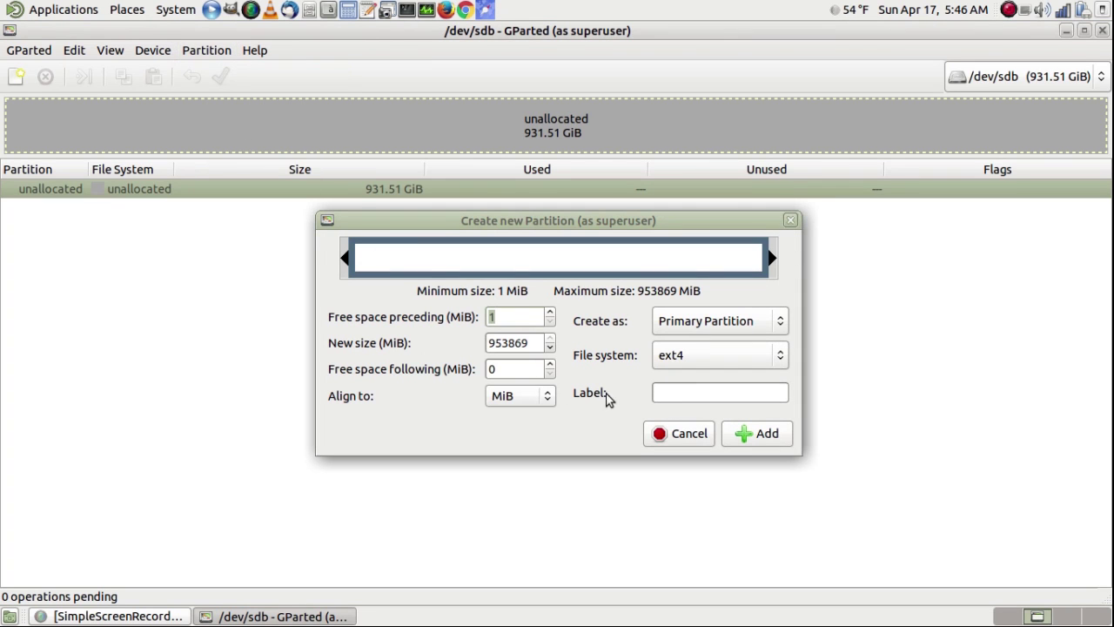
pyautogui.click(777, 360)
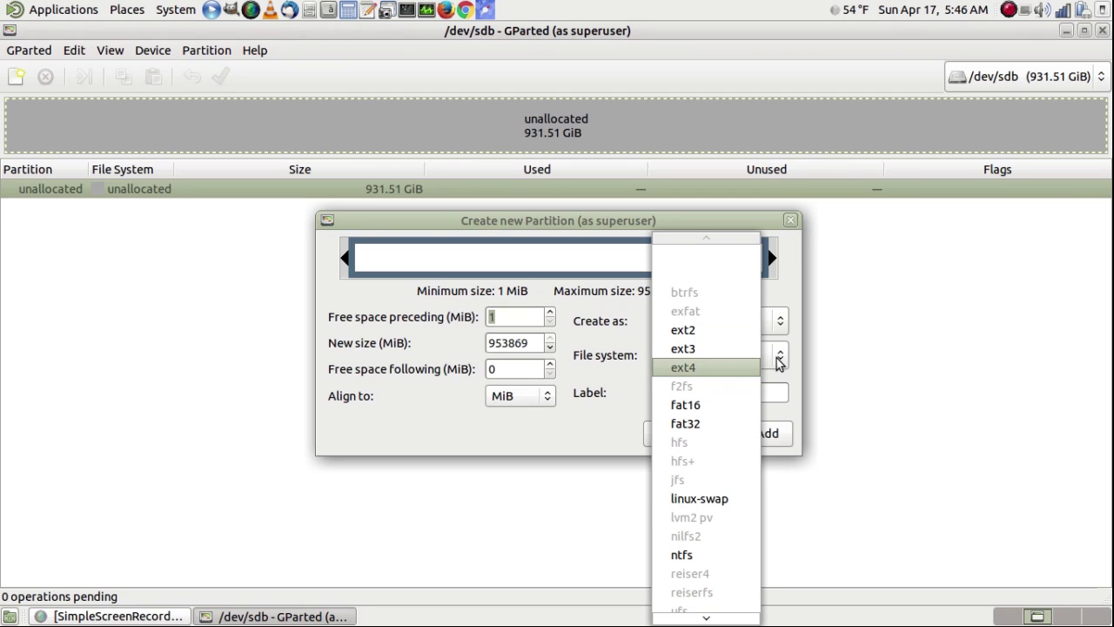
pyautogui.click(727, 509)
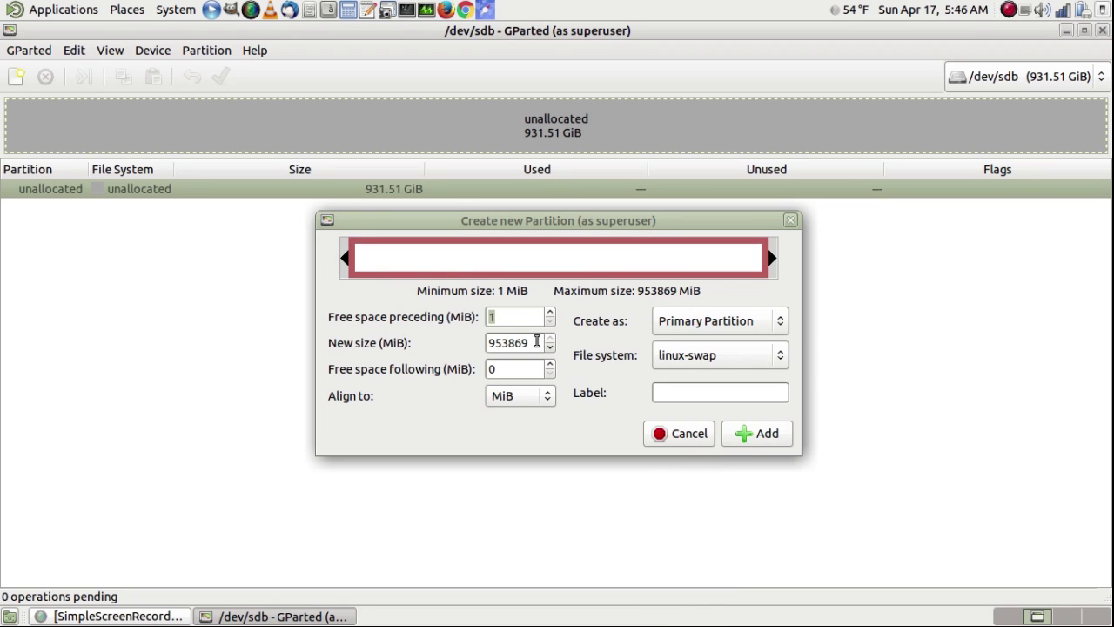
pyautogui.moveTo(538, 342); pyautogui.dragTo(488, 342)
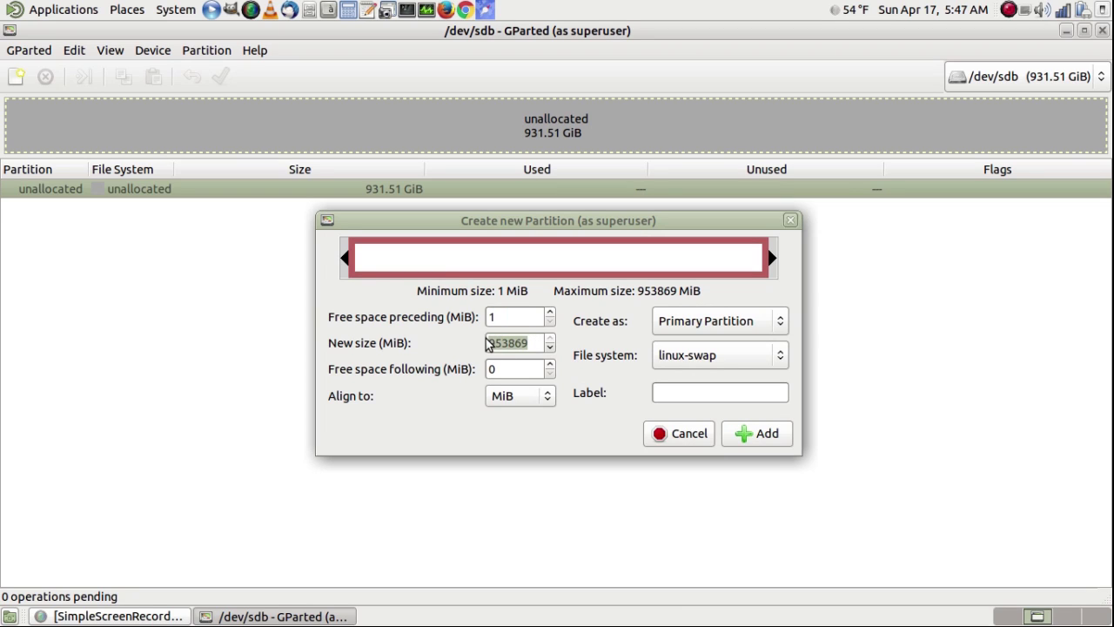
pyautogui.write('6144')
pyautogui.click(767, 438)
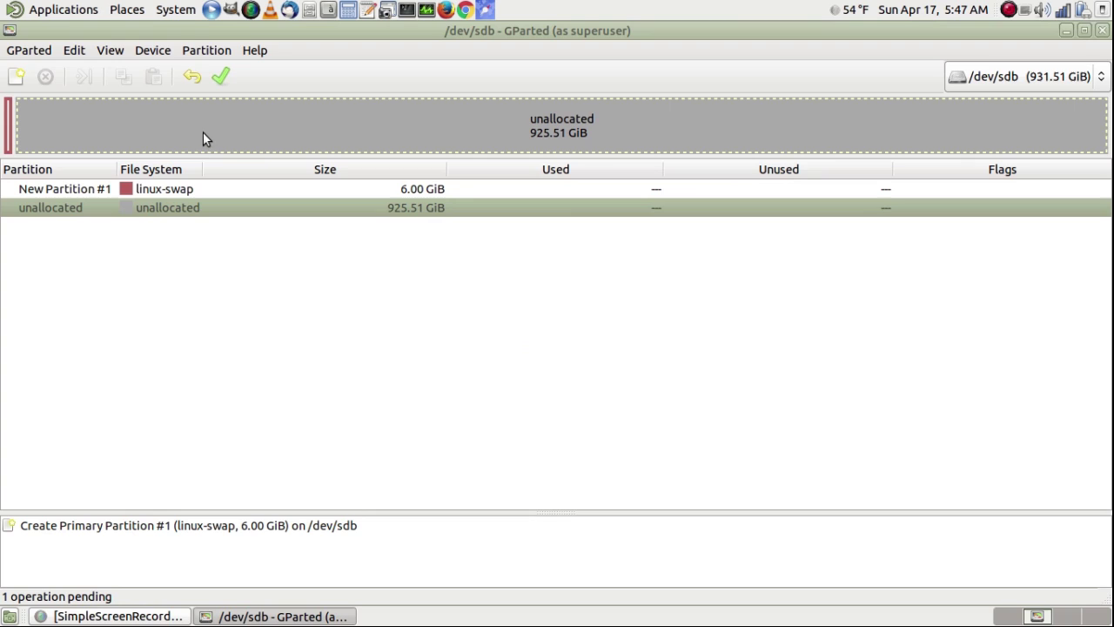
# Step: Start a new partition in the remaining 925.51 GiB of unallocated space
pyautogui.click(207, 51)
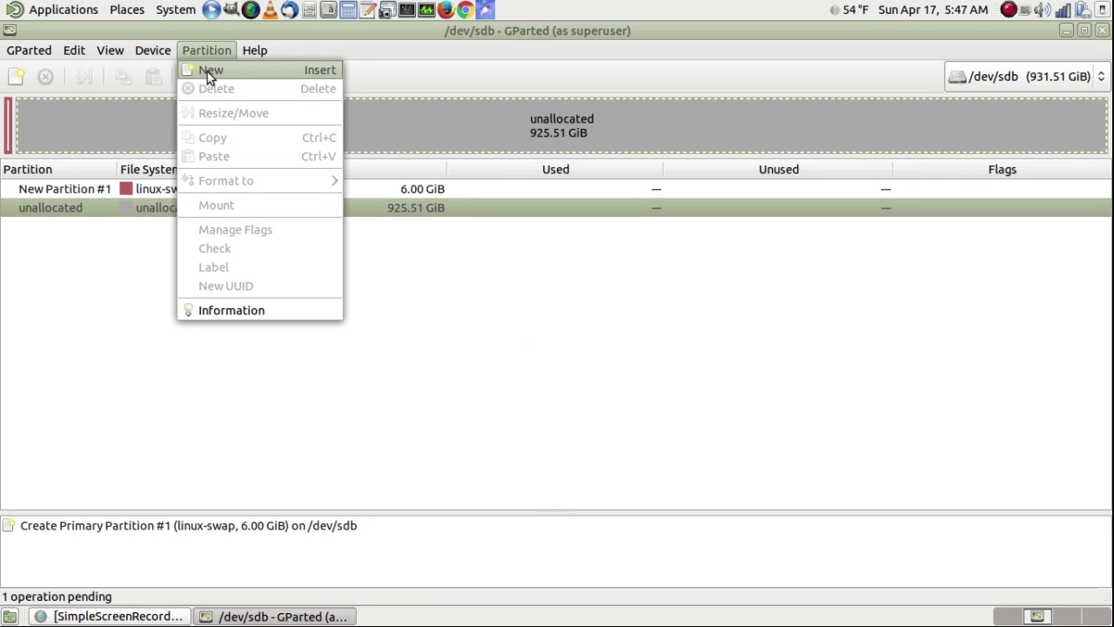
pyautogui.click(209, 70)
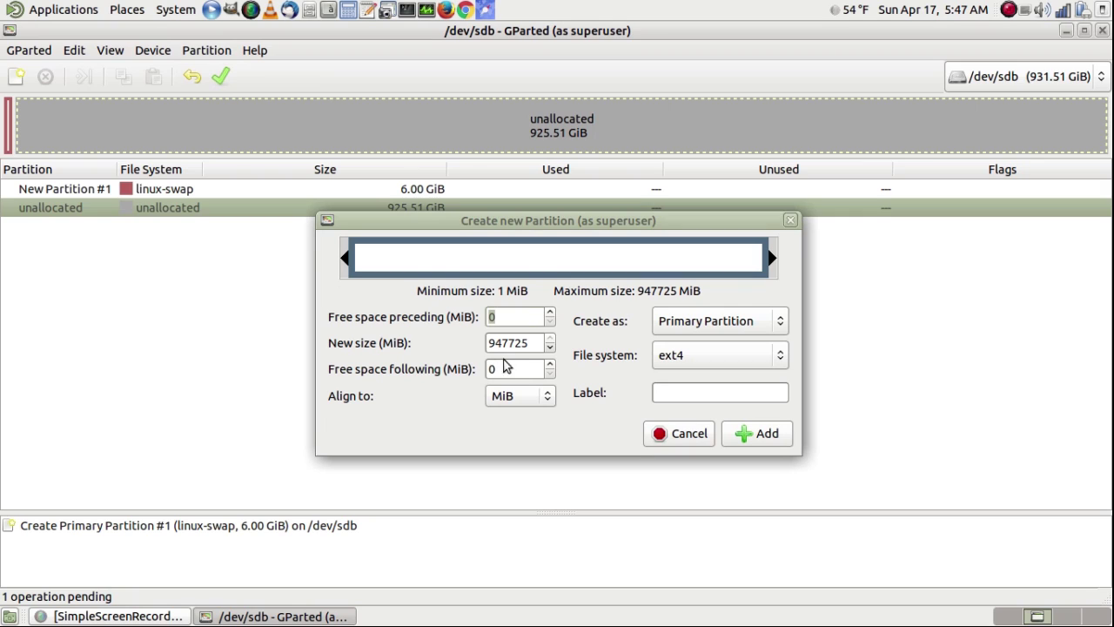
# Step: Divide 947725 MiB by 6 in galculator, getting about 157954 MiB per partition
pyautogui.click(348, 10)
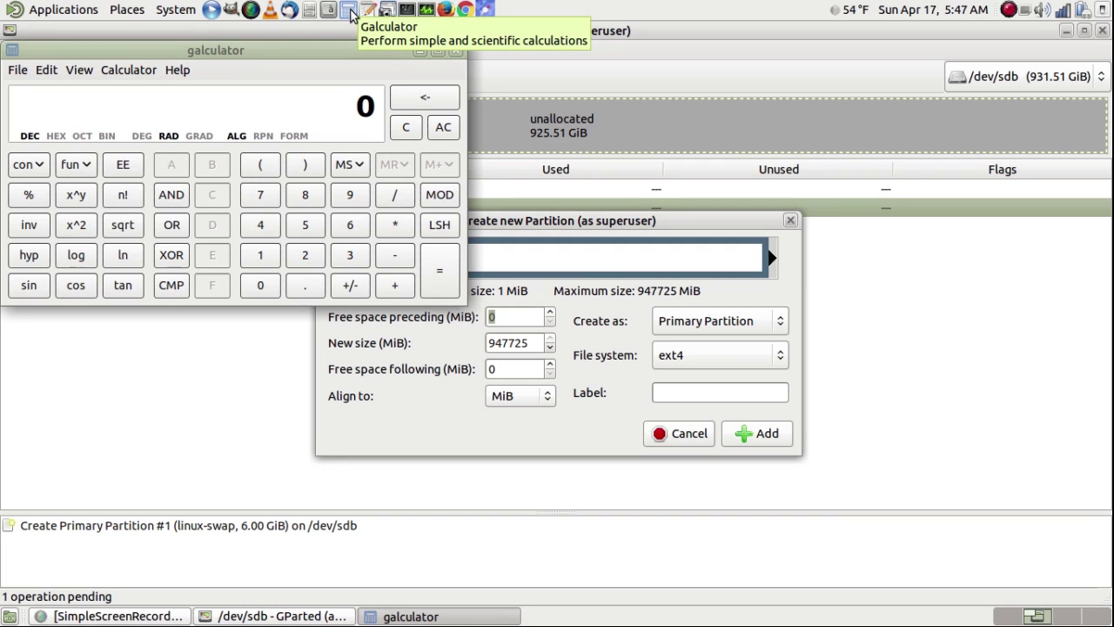
pyautogui.write('9')
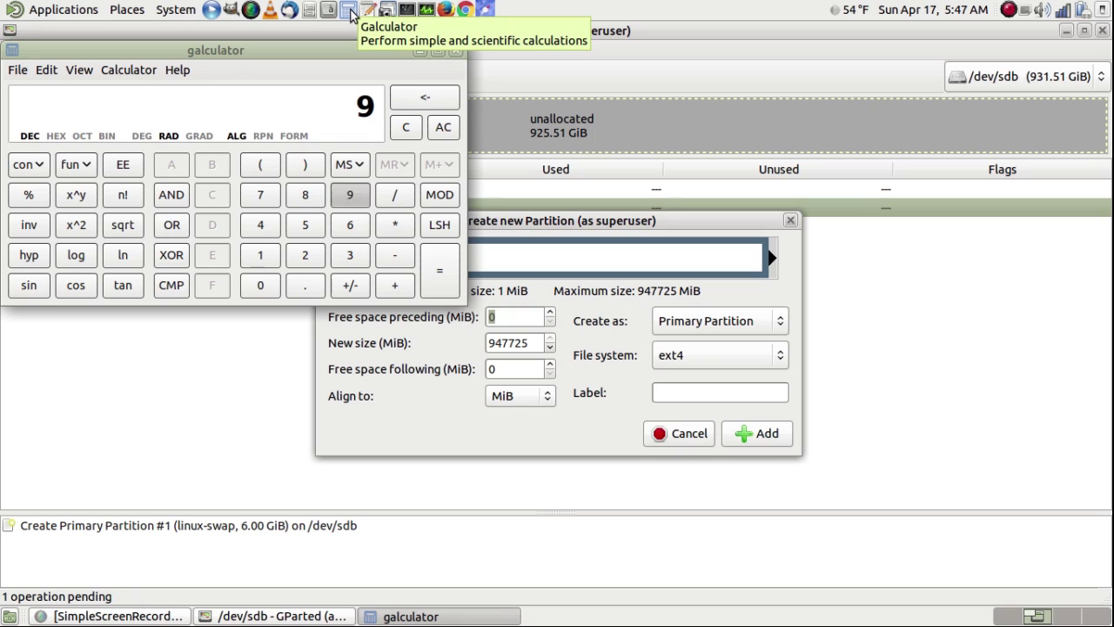
pyautogui.write('47')
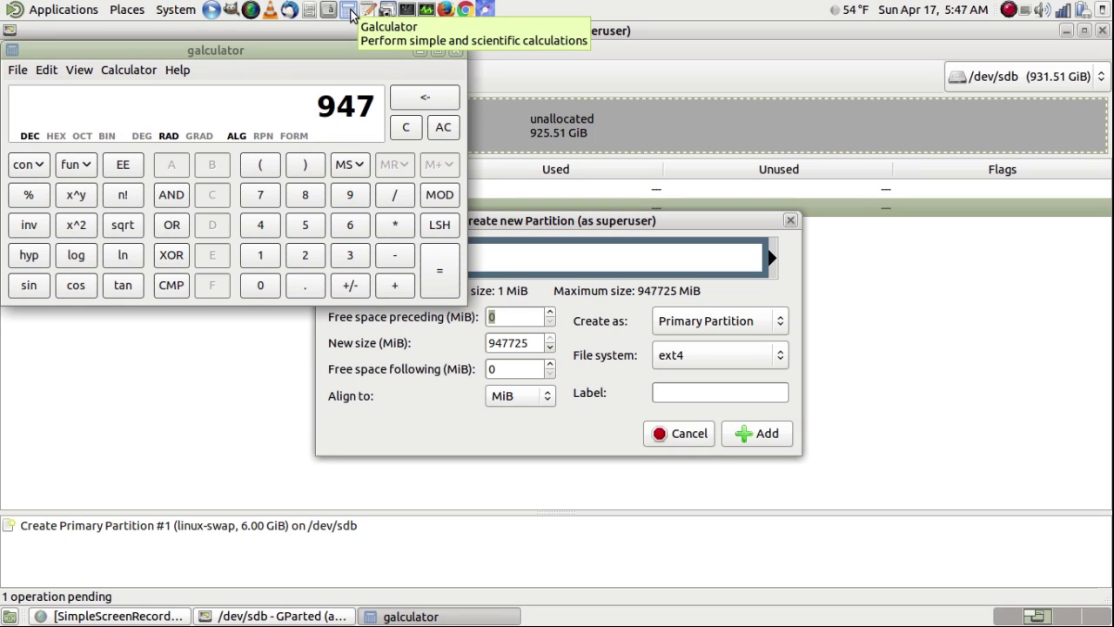
pyautogui.write('72')
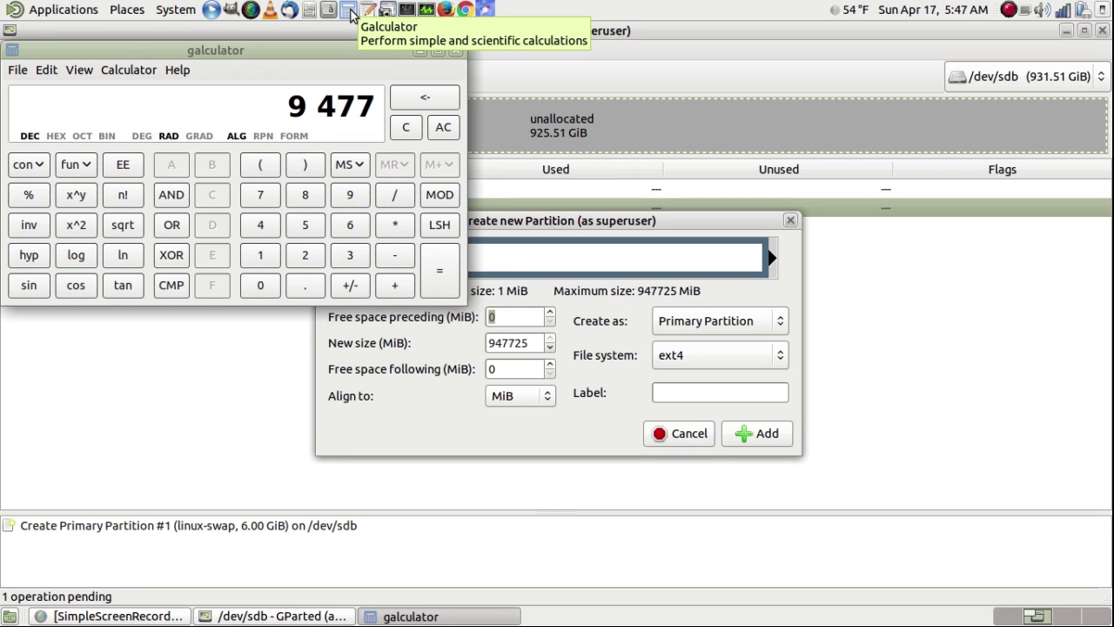
pyautogui.write('5')
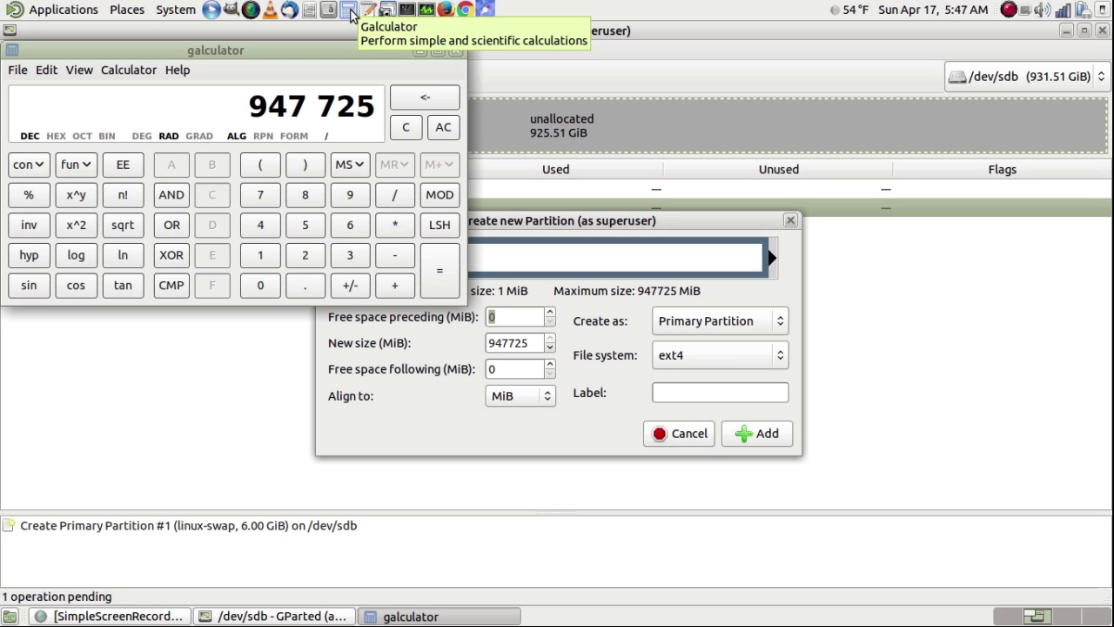
pyautogui.write('6')
pyautogui.press('Return')
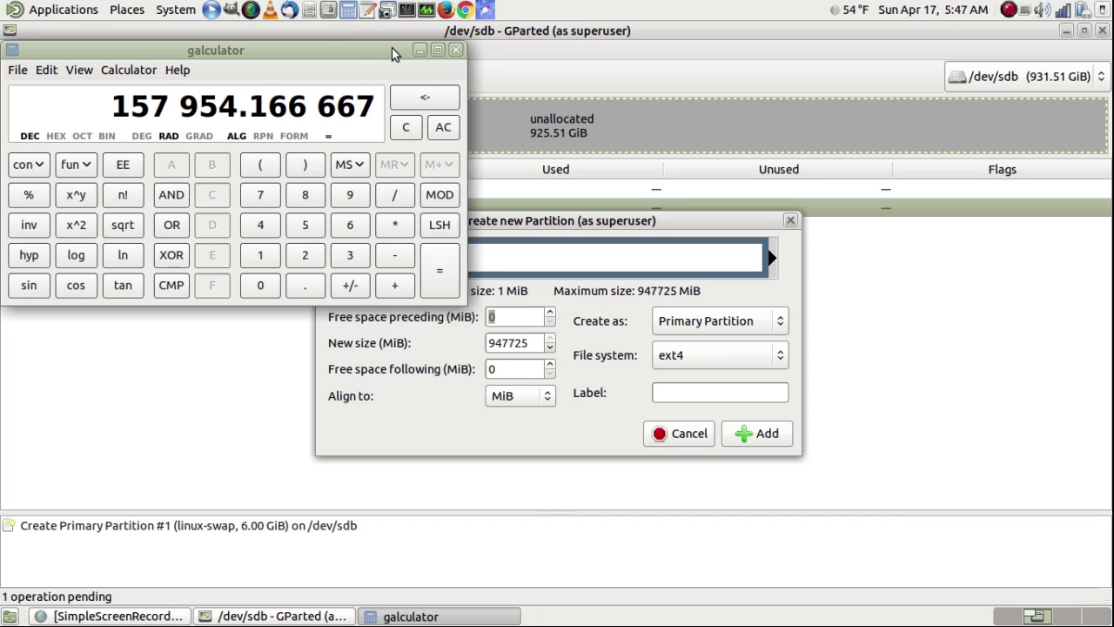
# Step: Add a 158000 MiB ext4 primary partition #2, then start another partition in the free space
pyautogui.click(456, 51)
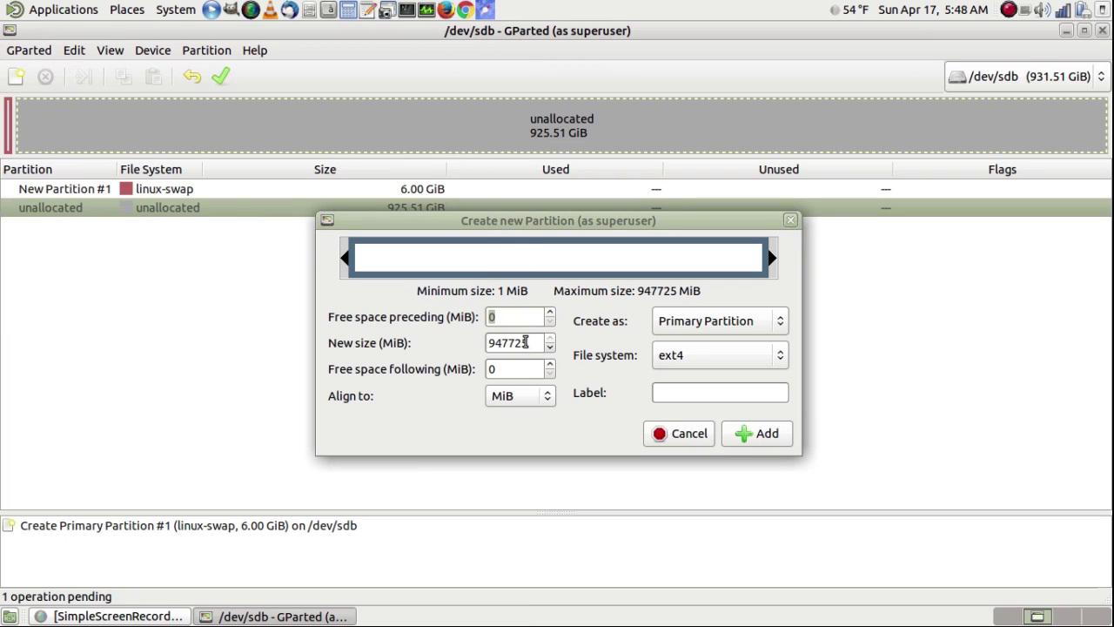
pyautogui.moveTo(533, 343); pyautogui.dragTo(488, 343)
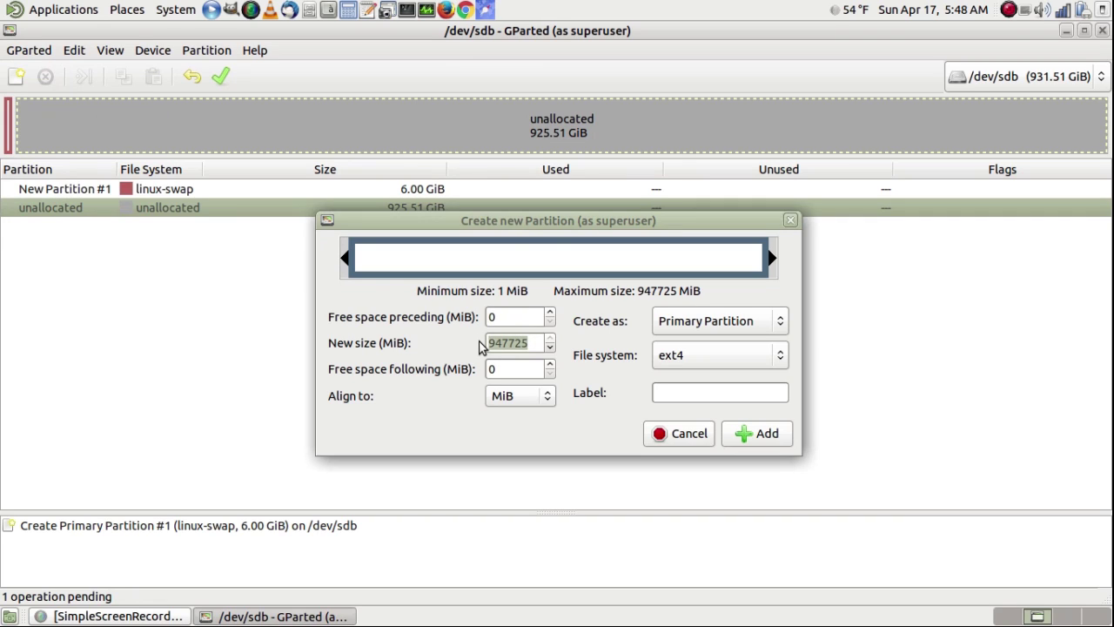
pyautogui.write('158000')
pyautogui.click(770, 439)
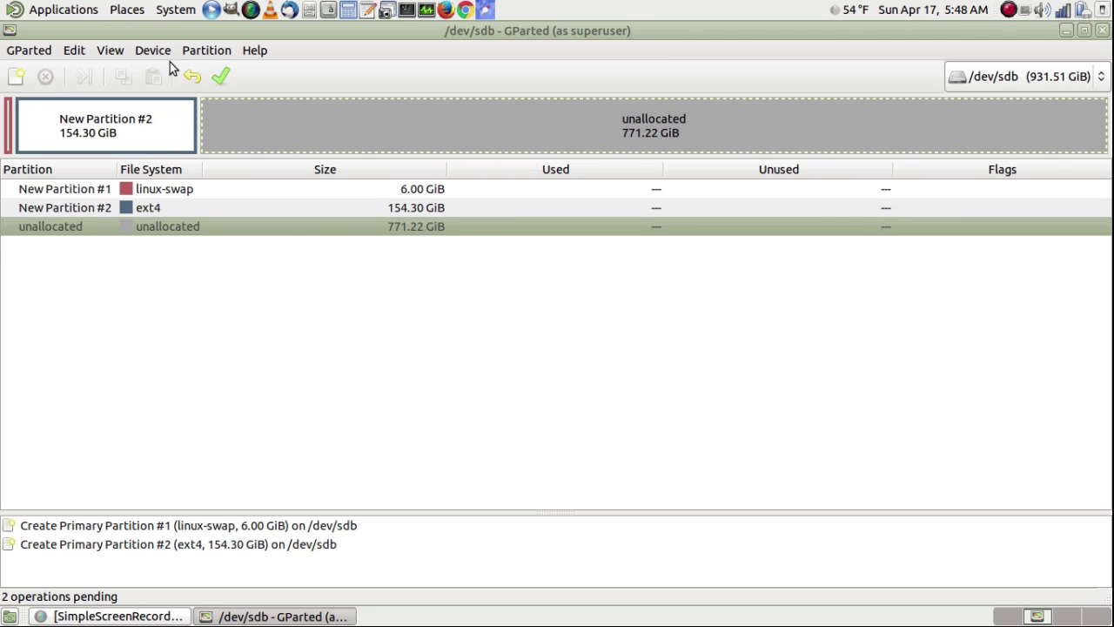
pyautogui.click(205, 51)
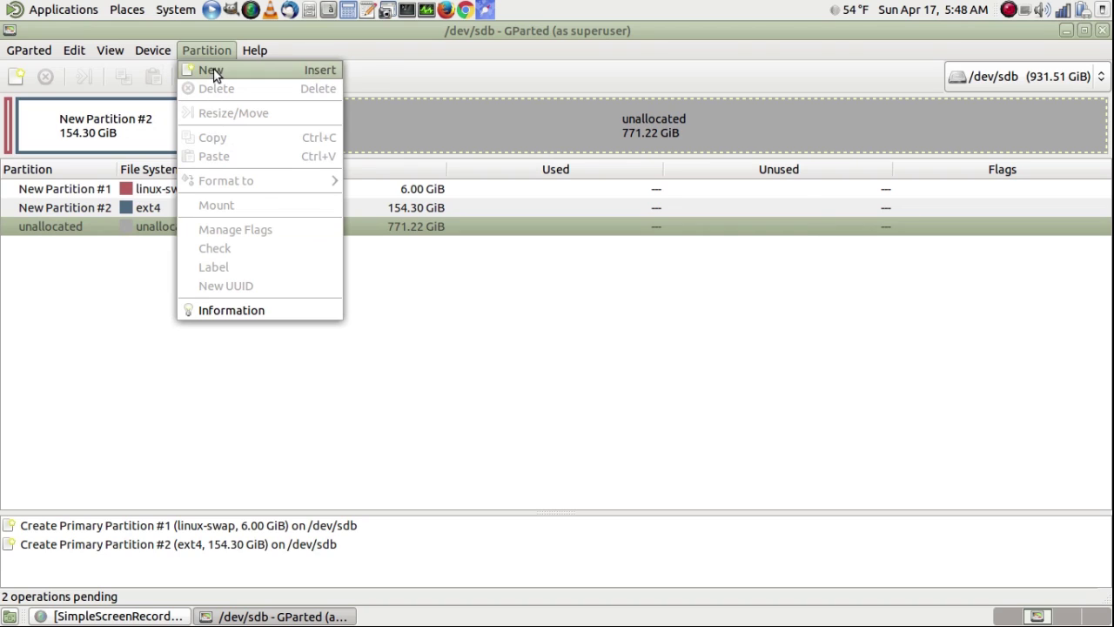
pyautogui.click(212, 71)
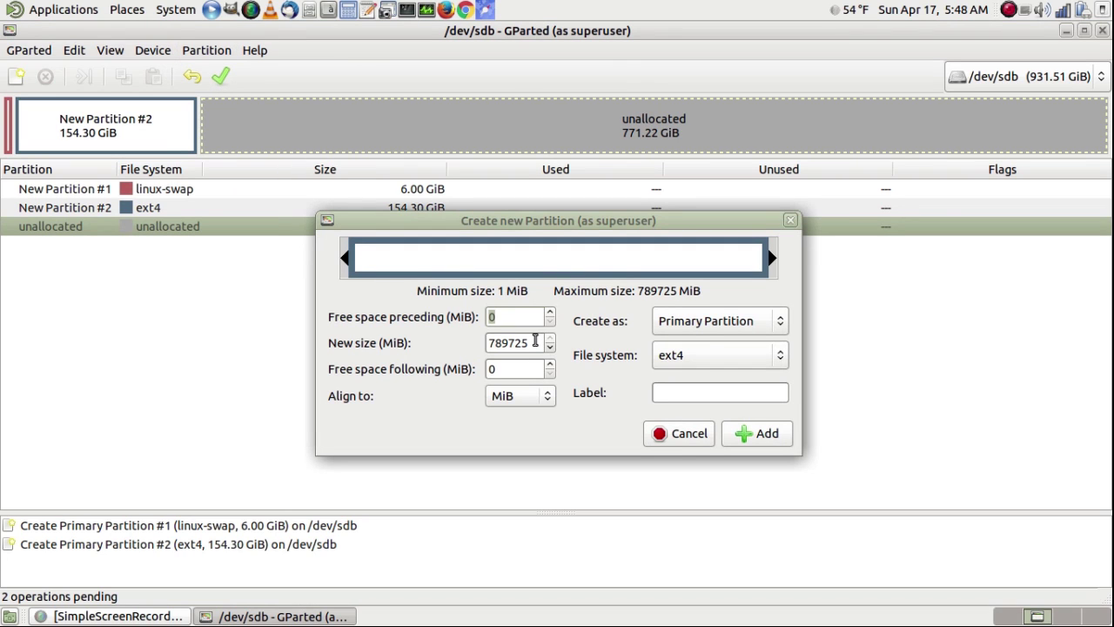
# Step: Add a third 158000 MiB ext4 primary partition
pyautogui.moveTo(535, 340); pyautogui.dragTo(474, 344)
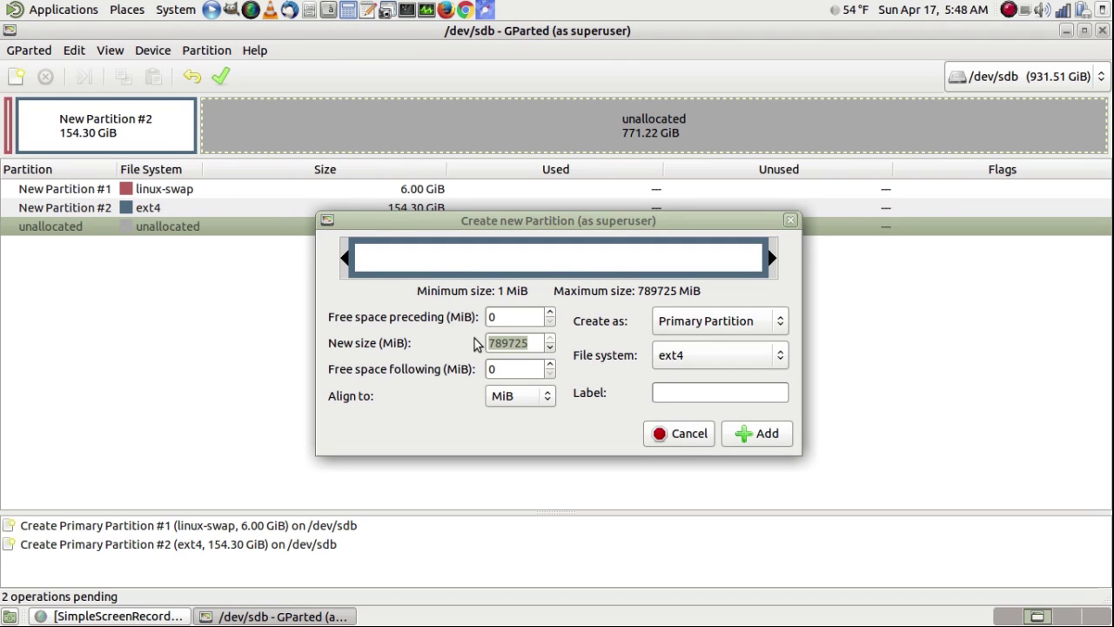
pyautogui.write('158000')
pyautogui.click(749, 443)
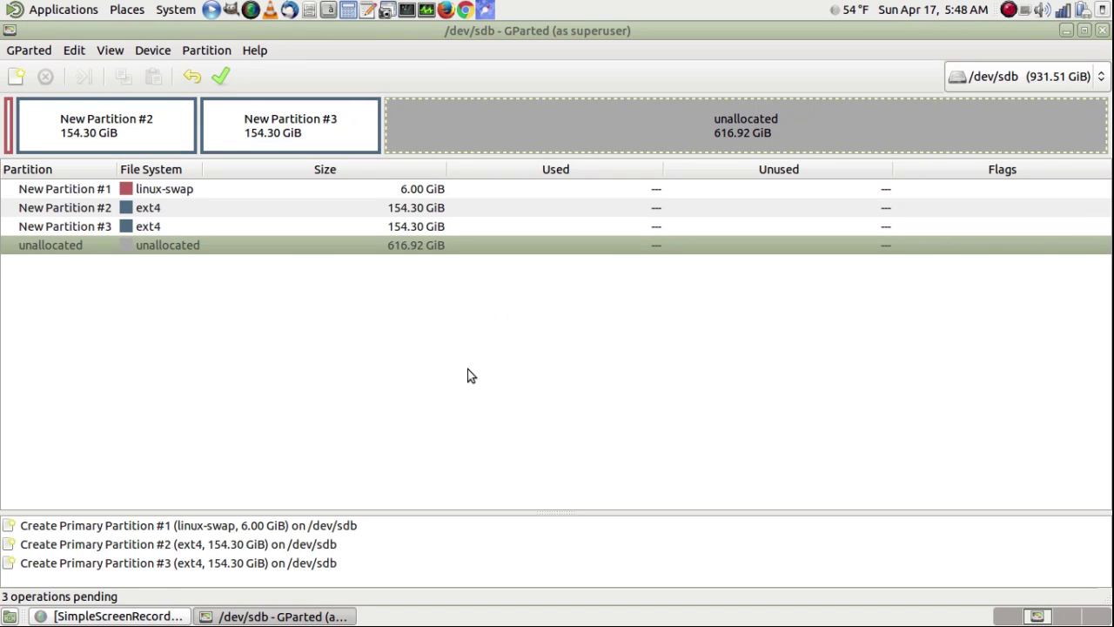
# Step: Add an extended partition filling the remaining 616.92 GiB
pyautogui.click(207, 49)
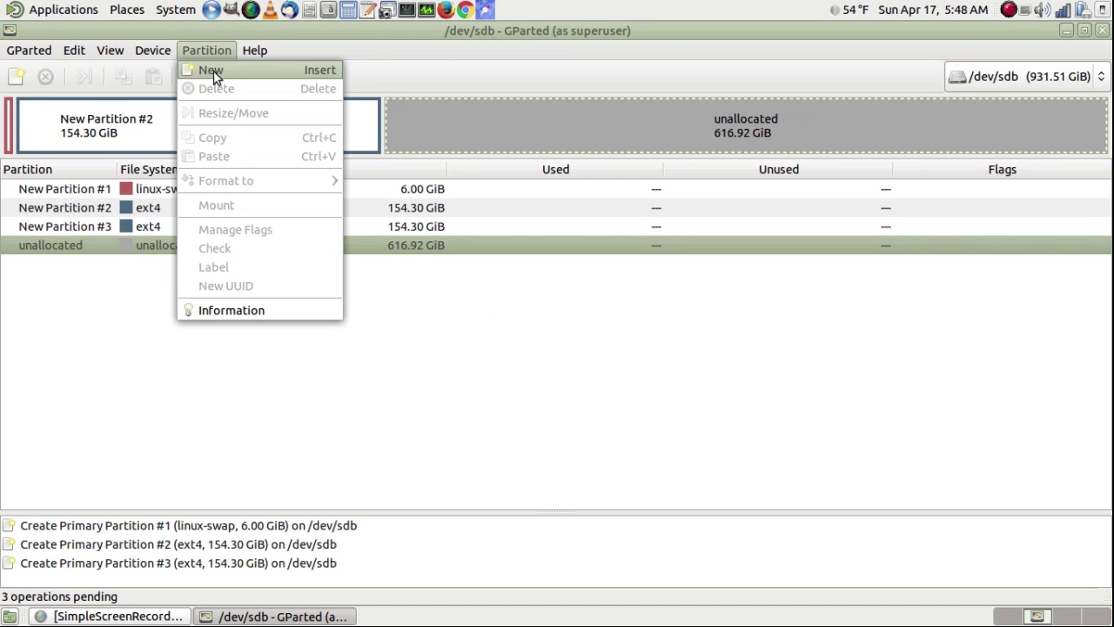
pyautogui.click(213, 71)
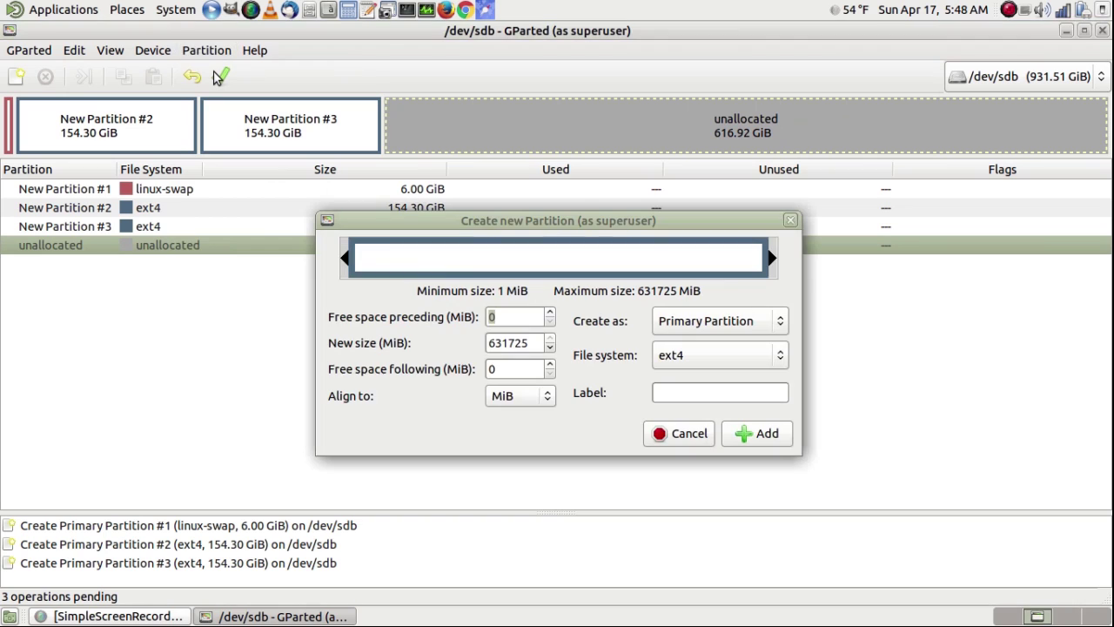
pyautogui.click(780, 328)
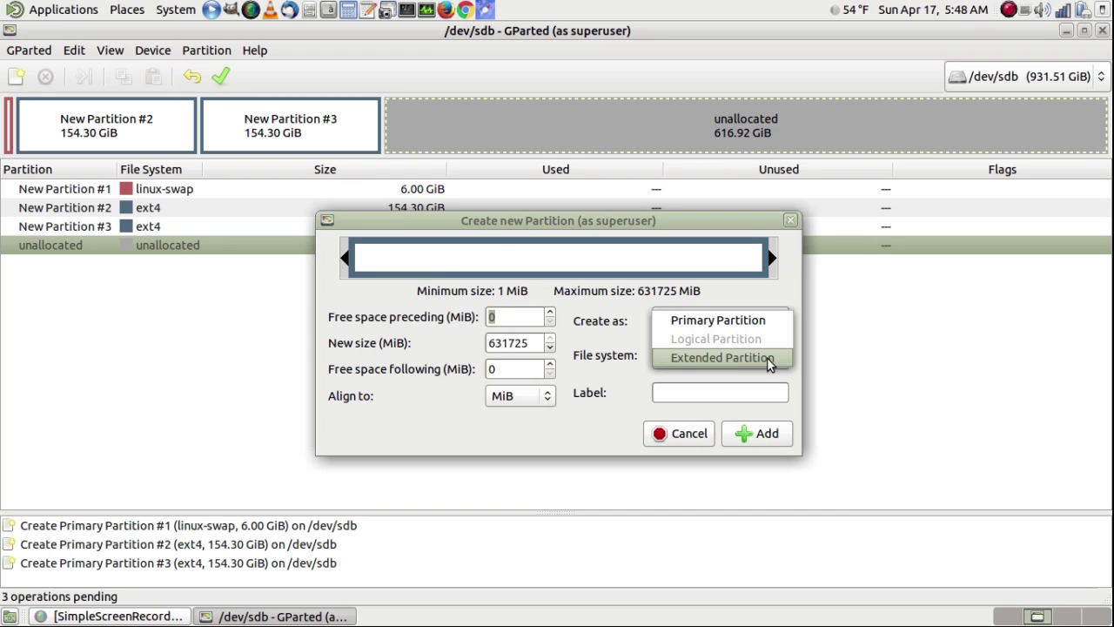
pyautogui.click(767, 357)
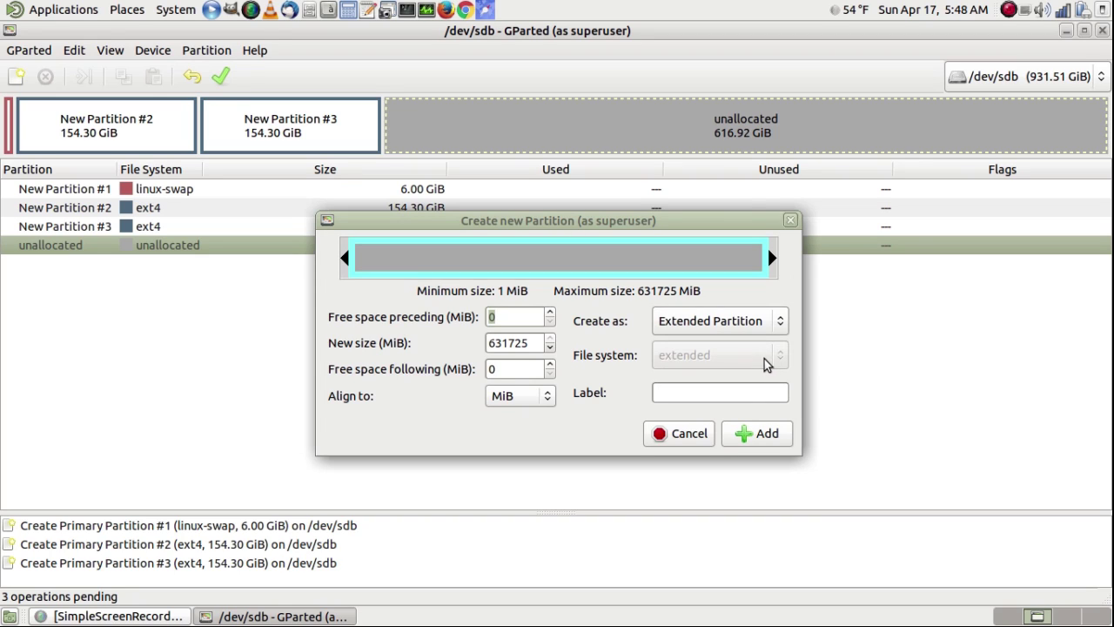
pyautogui.click(755, 435)
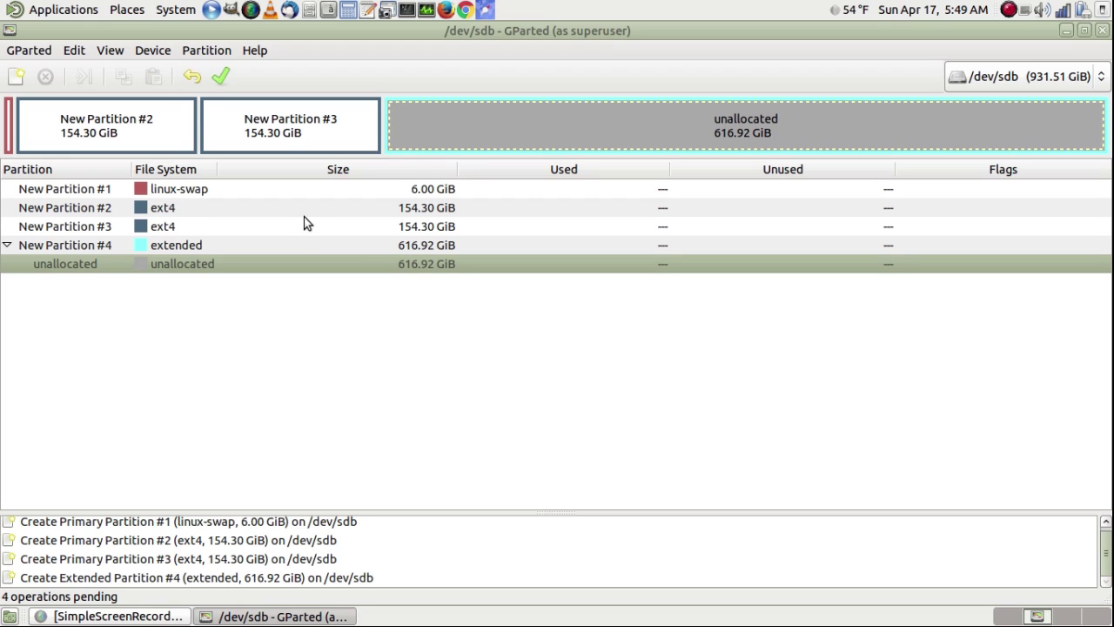
# Step: Create logical ext4 partition #5 of 158000 MiB inside the extended partition
pyautogui.click(197, 54)
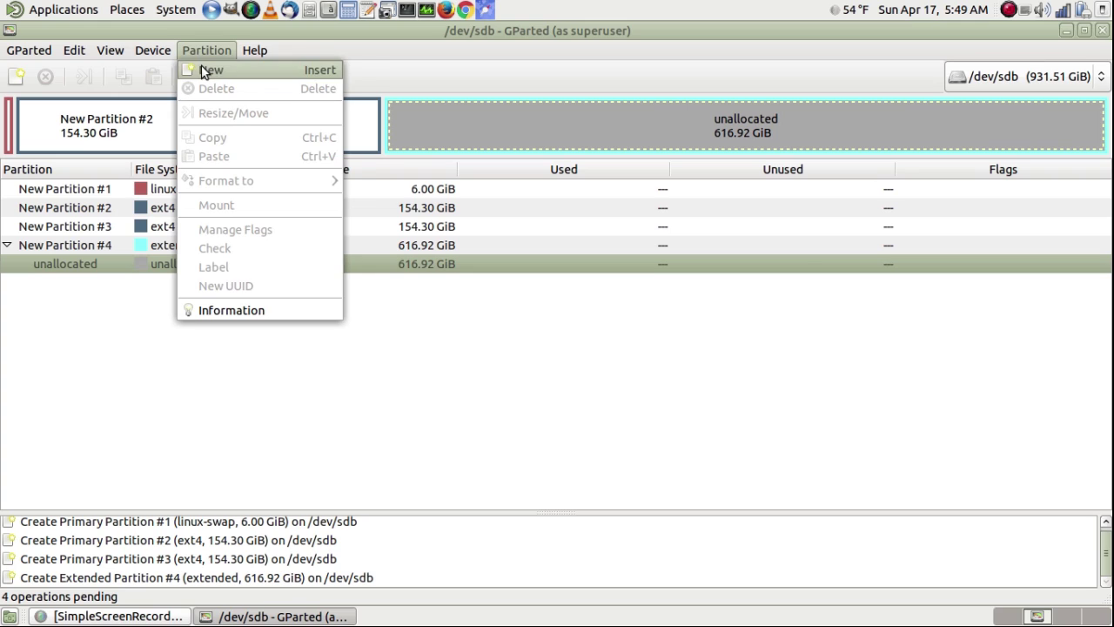
pyautogui.click(205, 69)
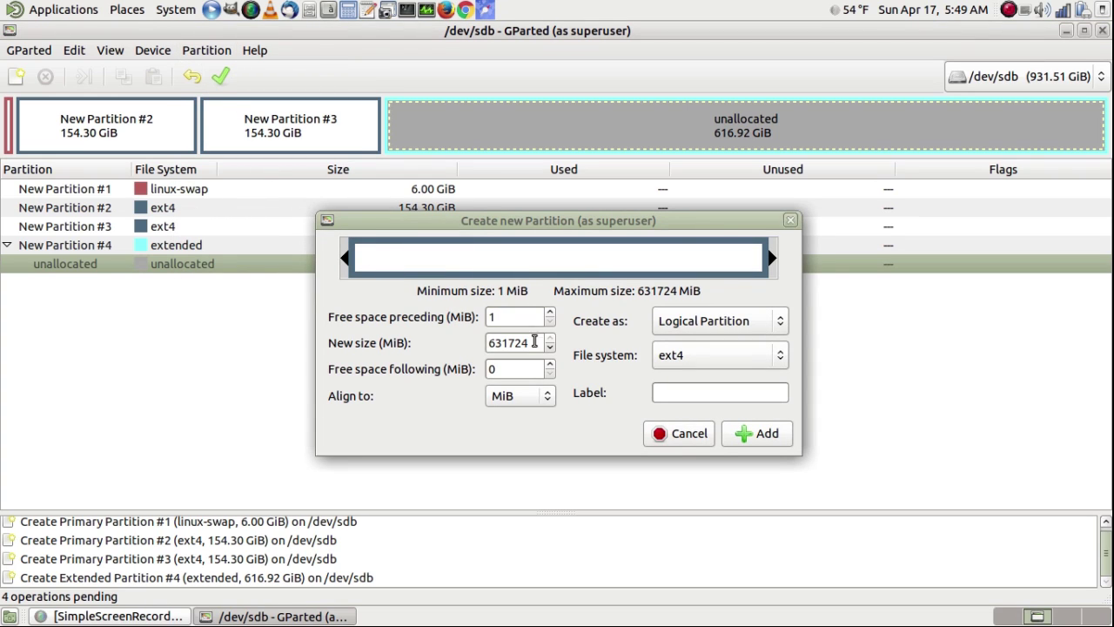
pyautogui.moveTo(533, 340); pyautogui.dragTo(483, 337)
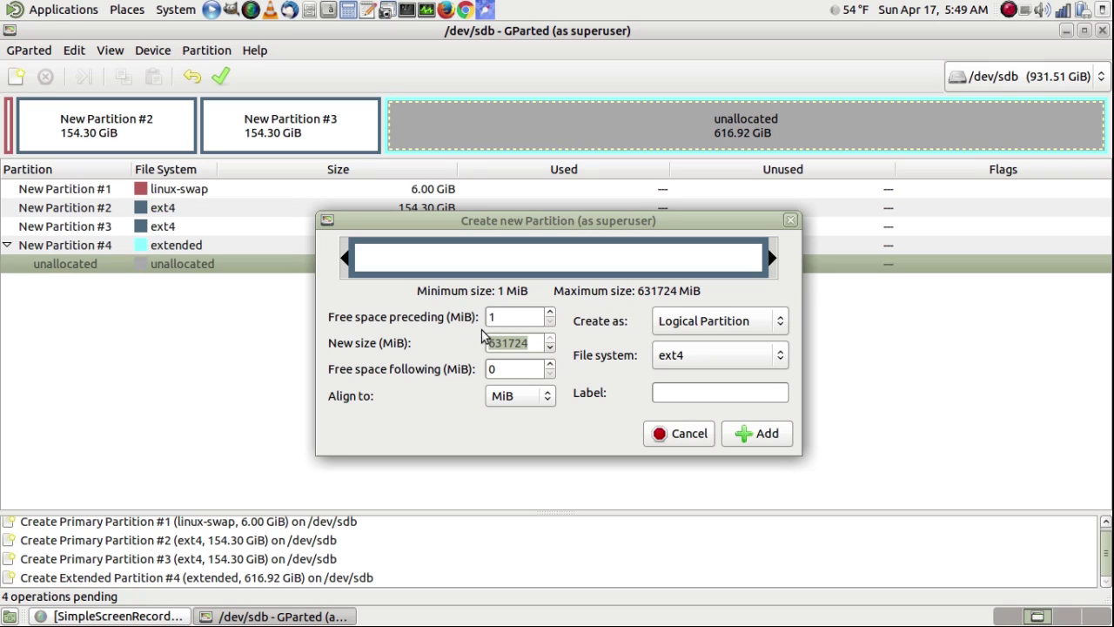
pyautogui.write('158000')
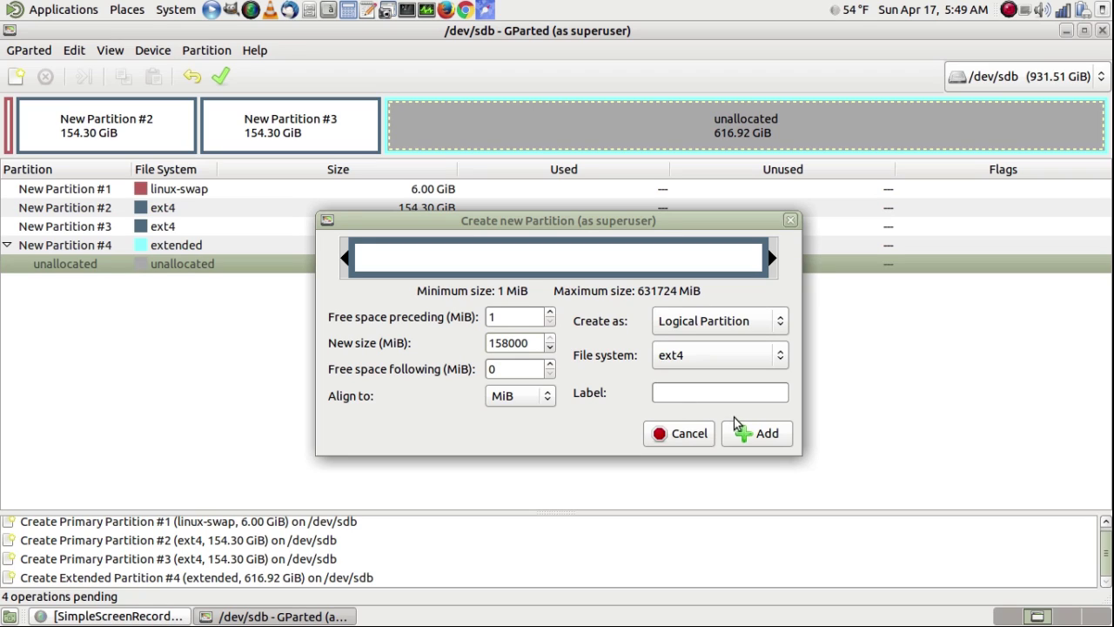
pyautogui.click(767, 444)
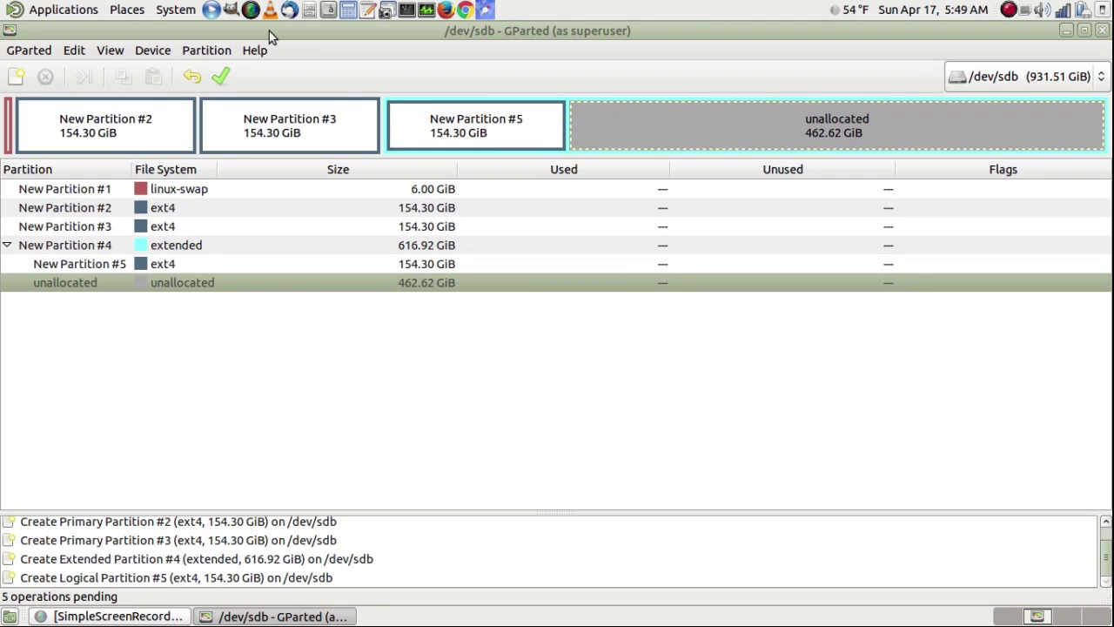
# Step: Create logical ext4 partition #6 of 158000 MiB
pyautogui.click(215, 49)
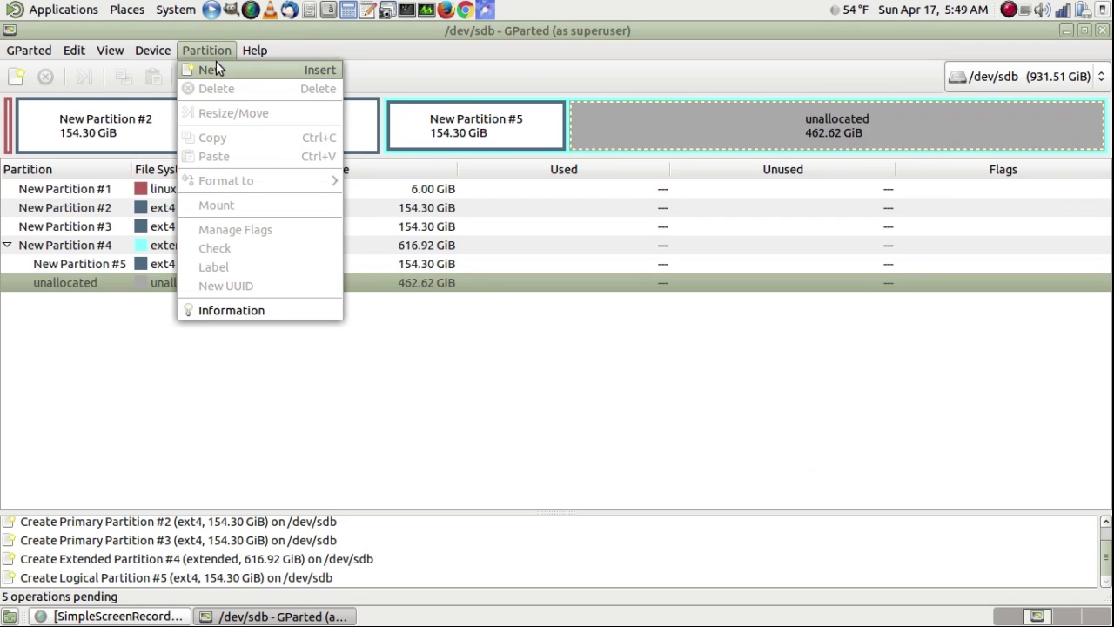
pyautogui.click(215, 68)
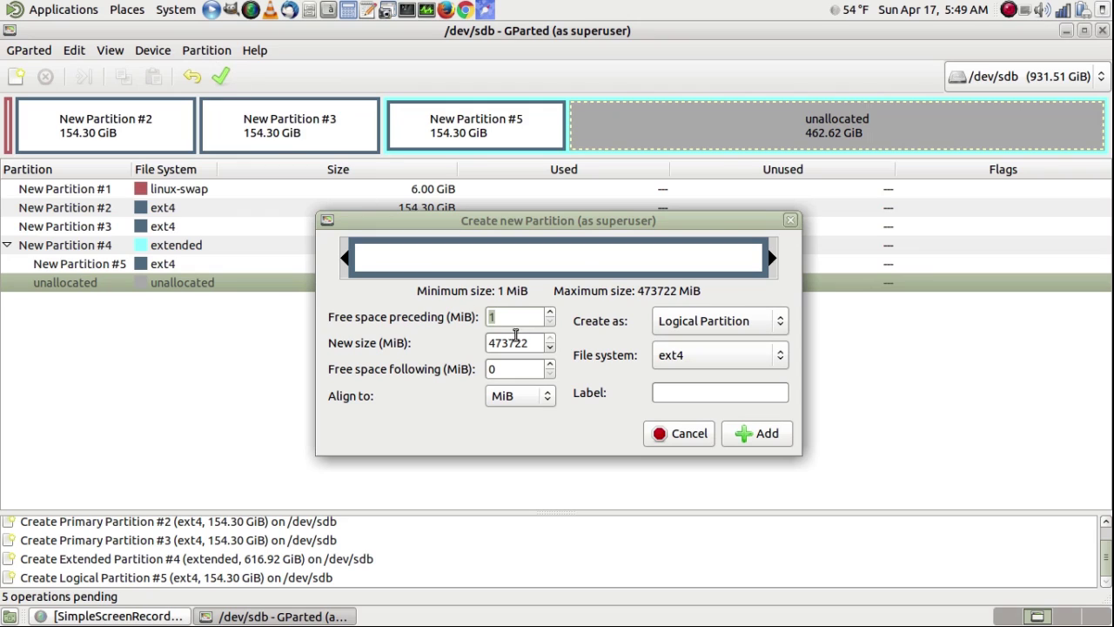
pyautogui.moveTo(531, 343); pyautogui.dragTo(471, 341)
pyautogui.write('158000')
pyautogui.click(771, 434)
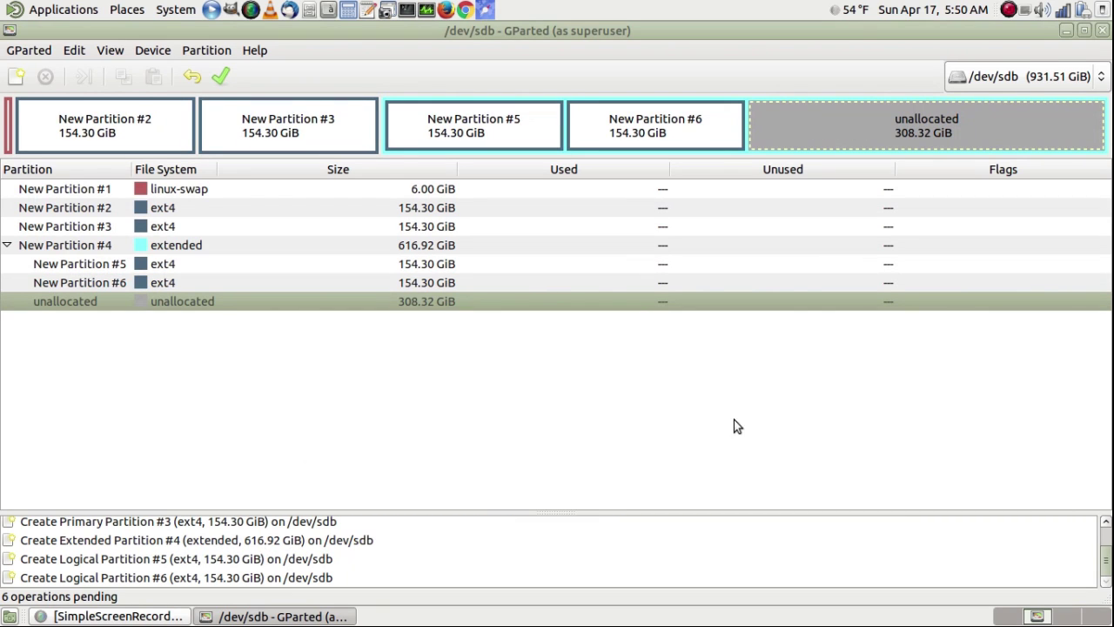
# Step: Create logical ext4 partition #7 of 158000 MiB
pyautogui.click(207, 50)
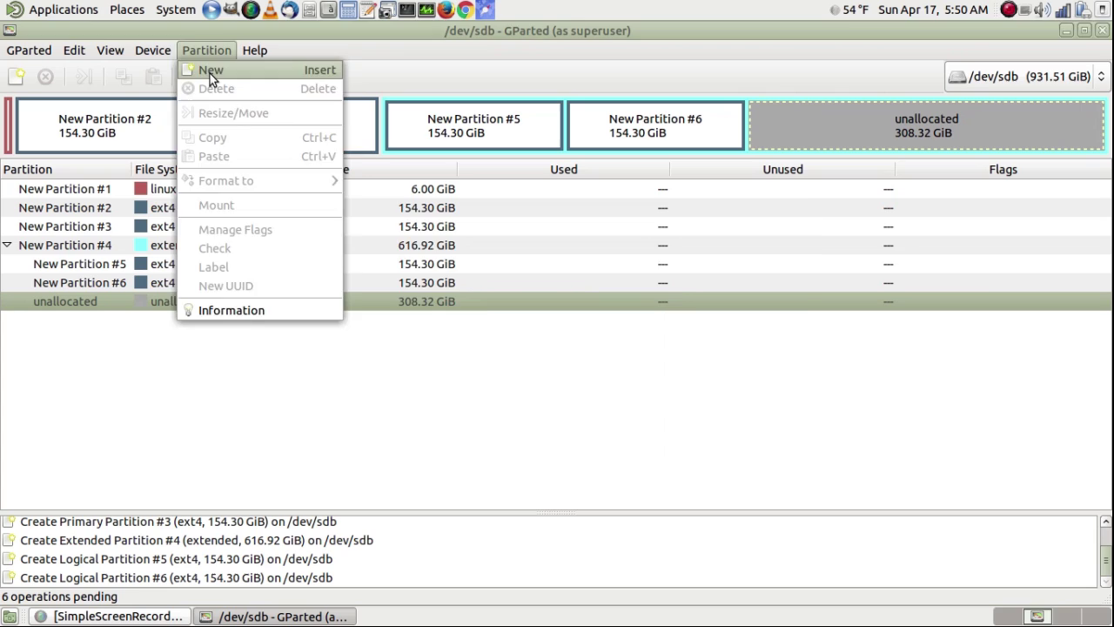
pyautogui.click(208, 74)
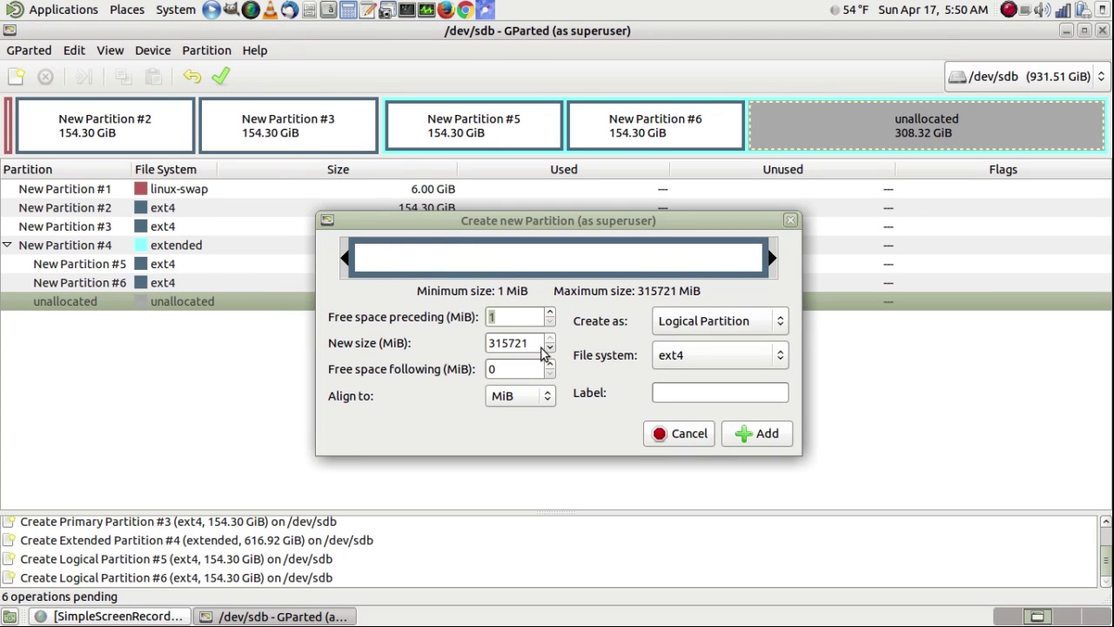
pyautogui.press('Tab')
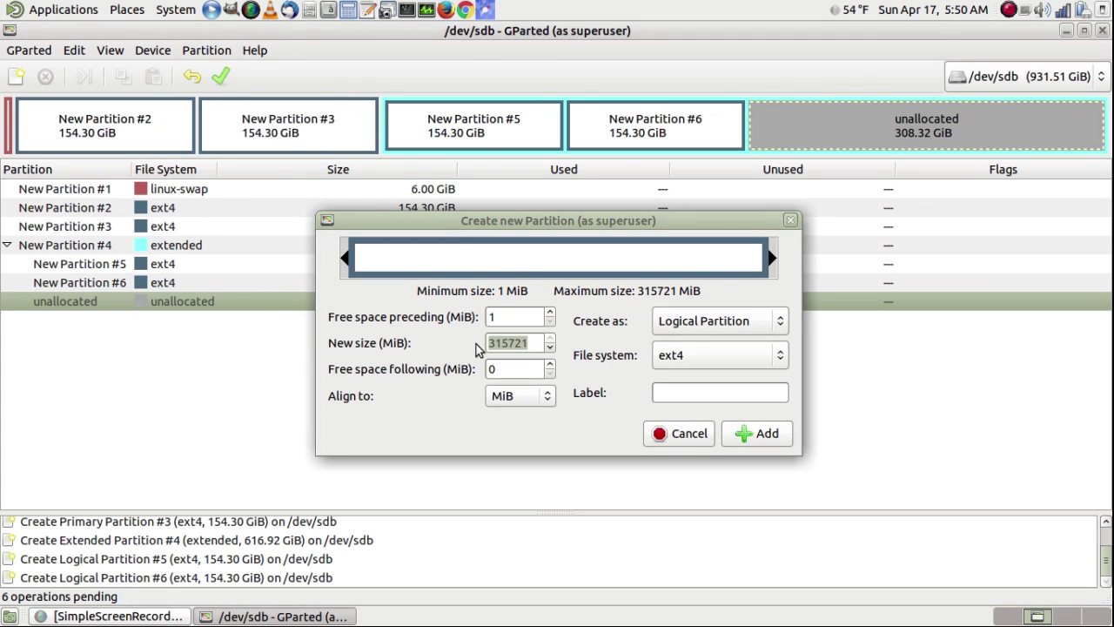
pyautogui.write('158000')
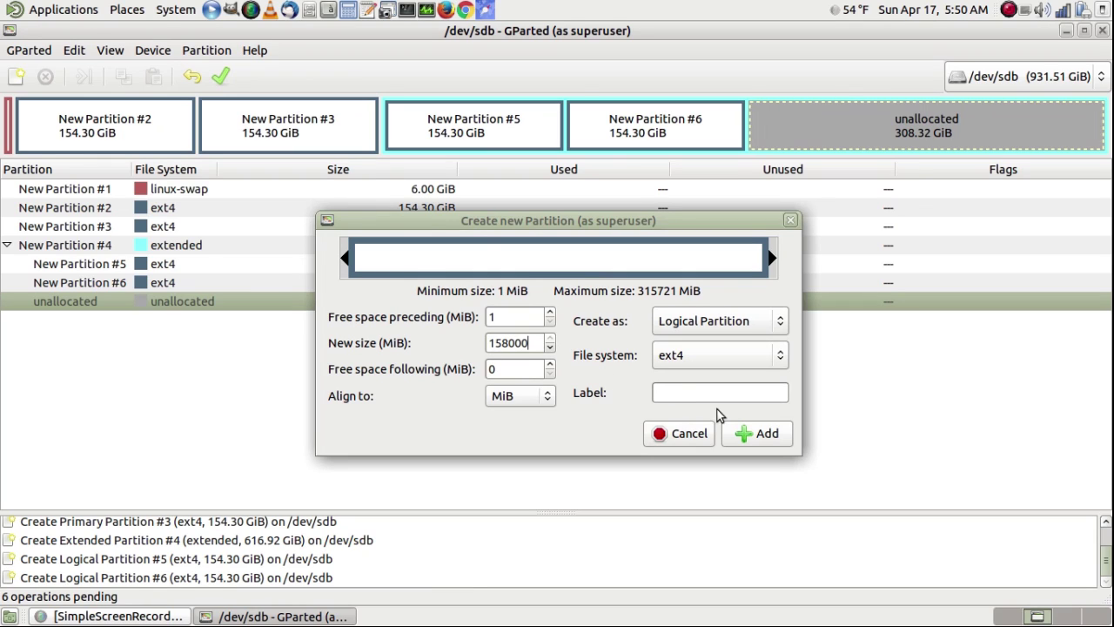
pyautogui.click(746, 434)
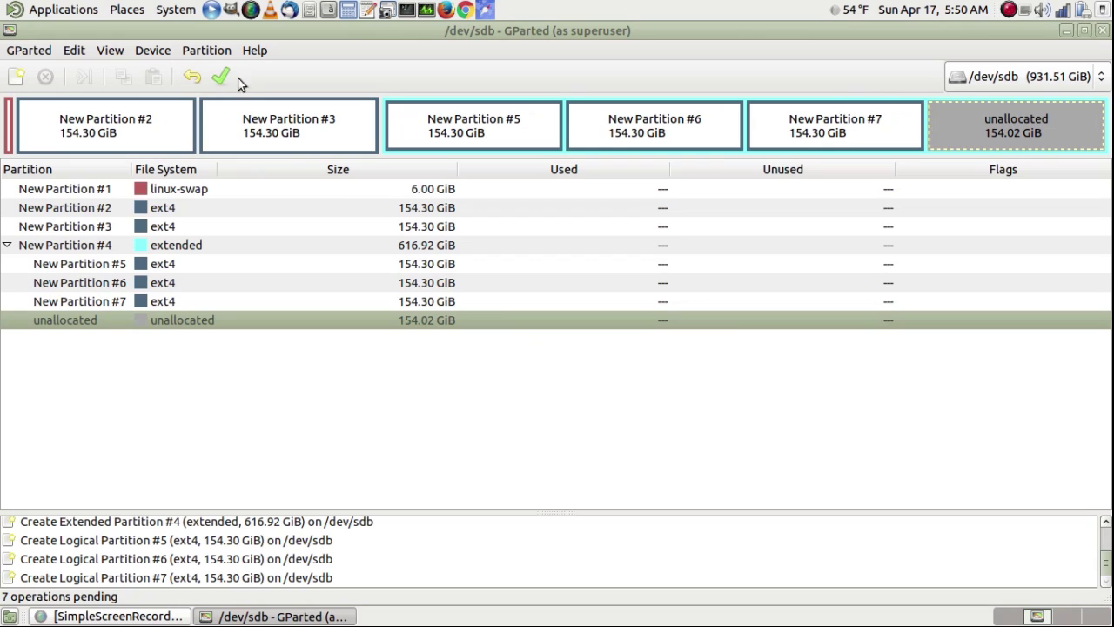
# Step: Add logical partition #8 filling the remaining 154.02 GiB and apply all 8 operations
pyautogui.click(219, 51)
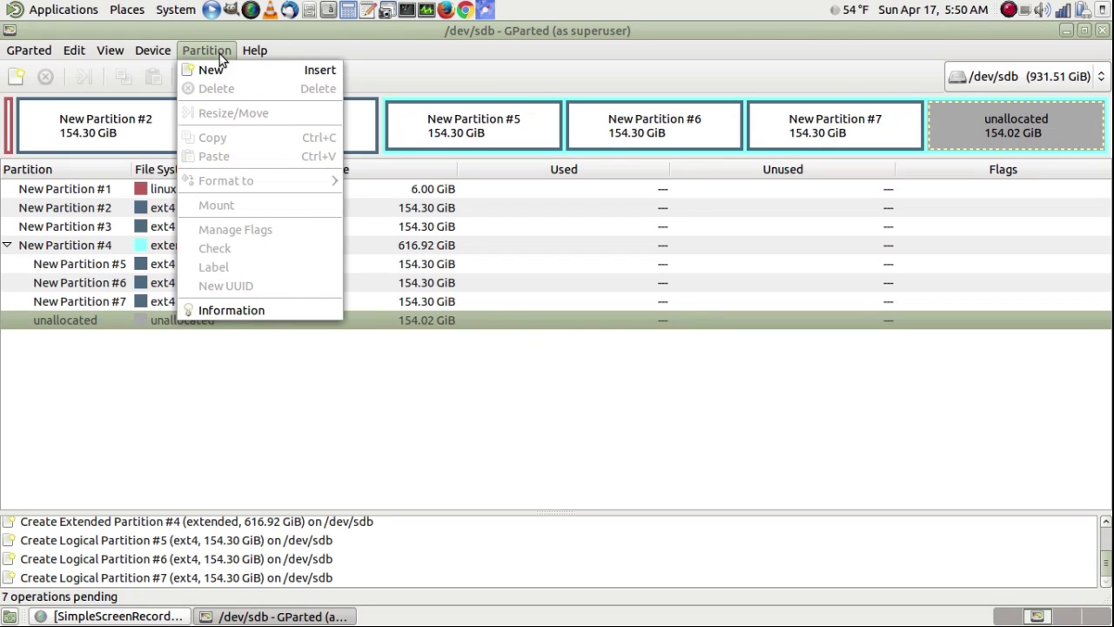
pyautogui.click(220, 65)
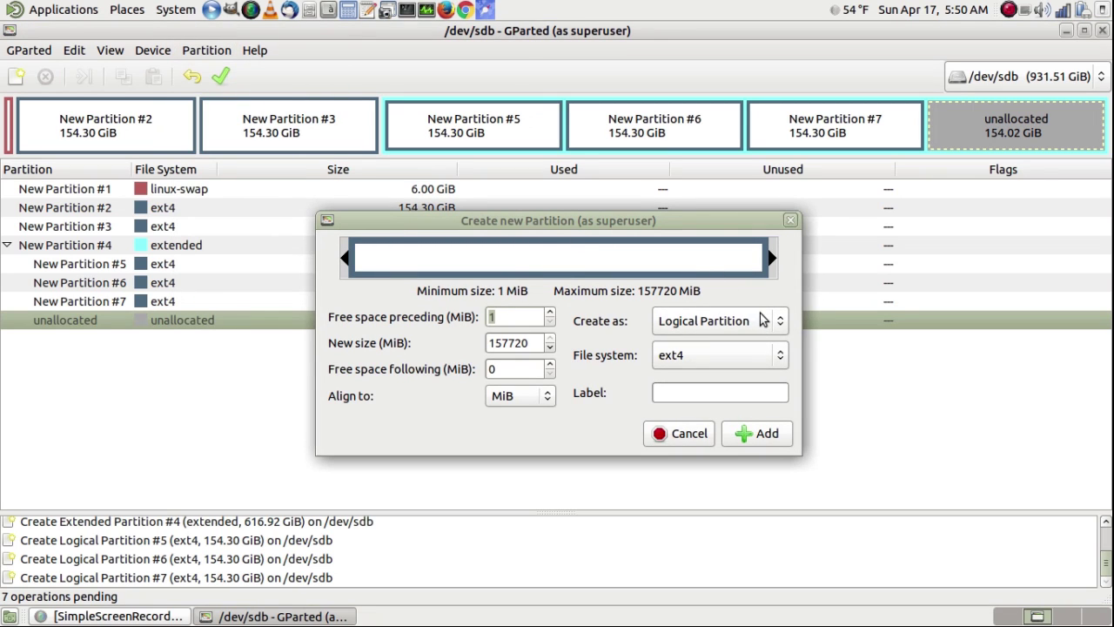
pyautogui.click(759, 437)
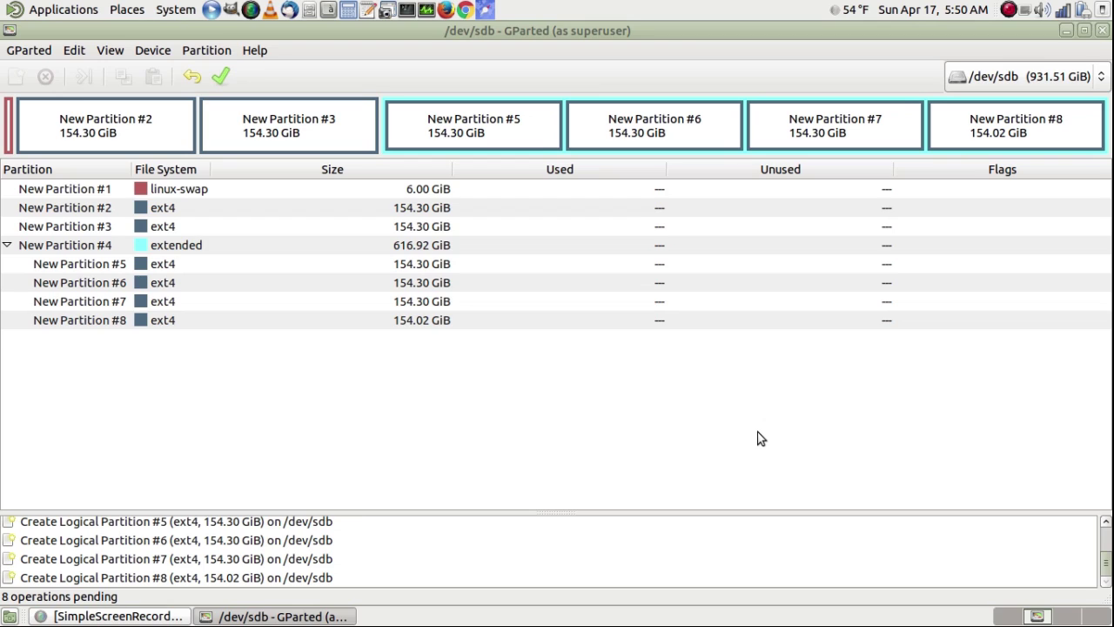
pyautogui.click(224, 77)
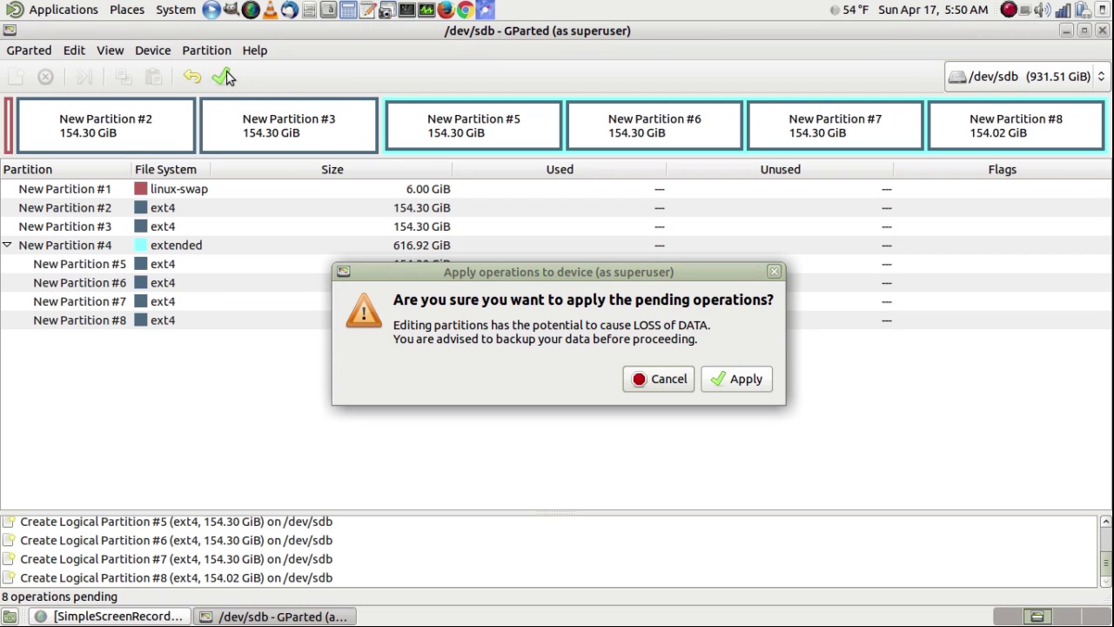
# Step: Apply all eight pending operations to /dev/sdb, watch the per-operation details, then dismiss the report
pyautogui.click(728, 384)
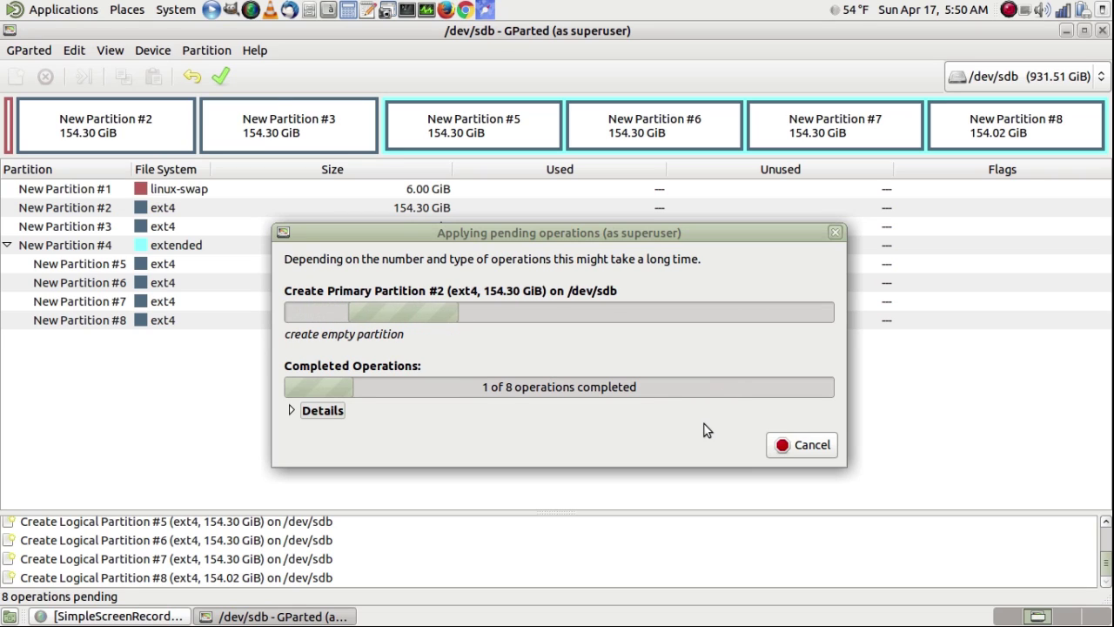
pyautogui.click(319, 413)
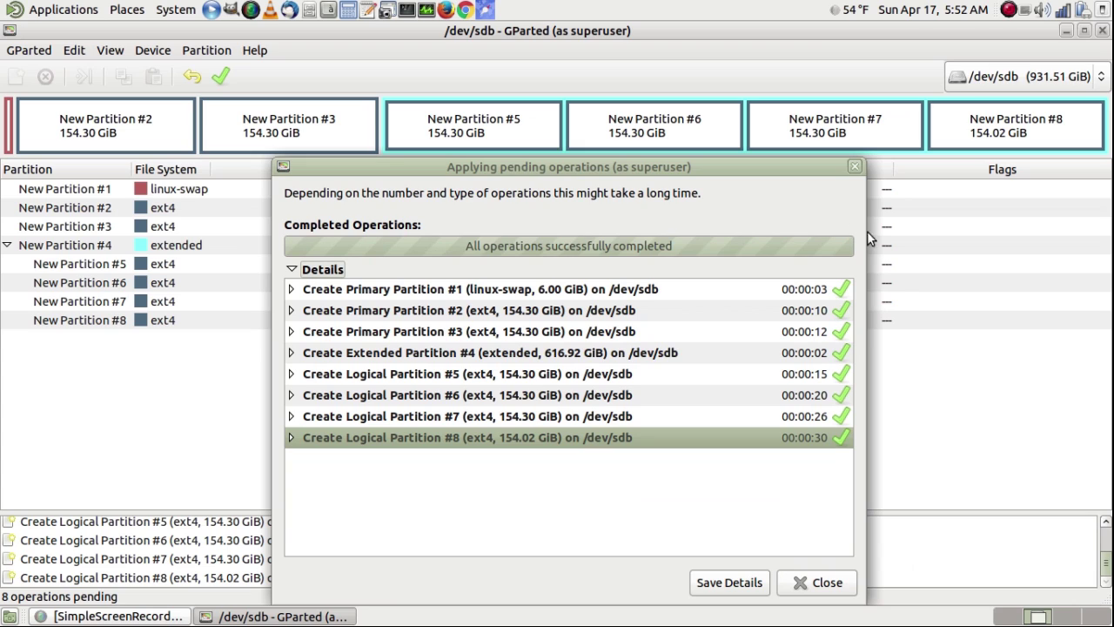
pyautogui.click(854, 167)
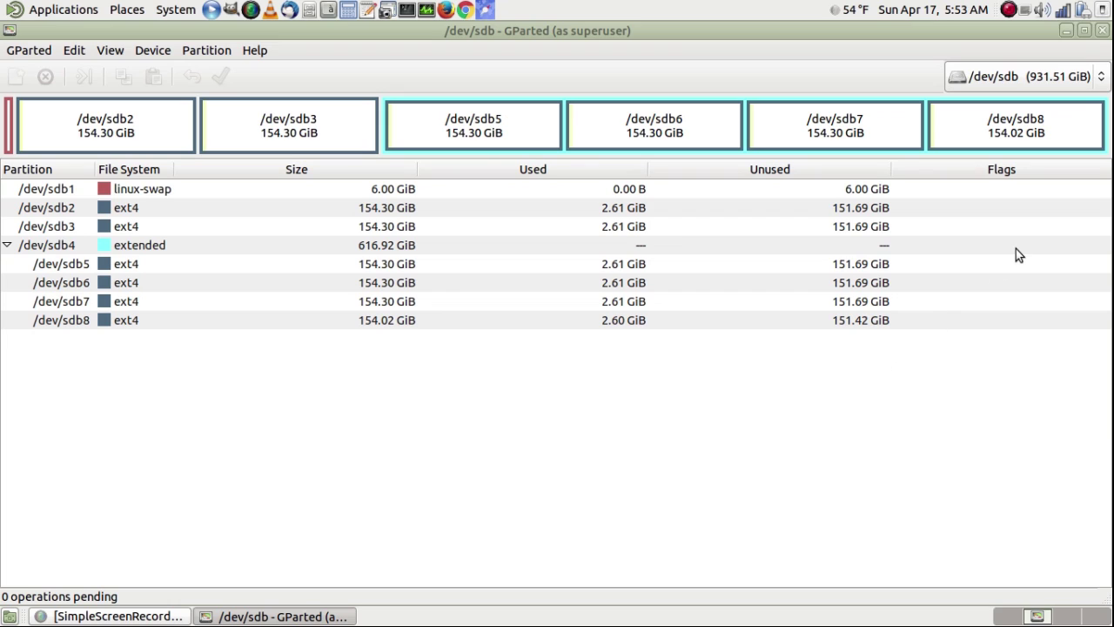
# Step: View /dev/sda in the device list, return to /dev/sdb, and quit GParted
pyautogui.click(1102, 77)
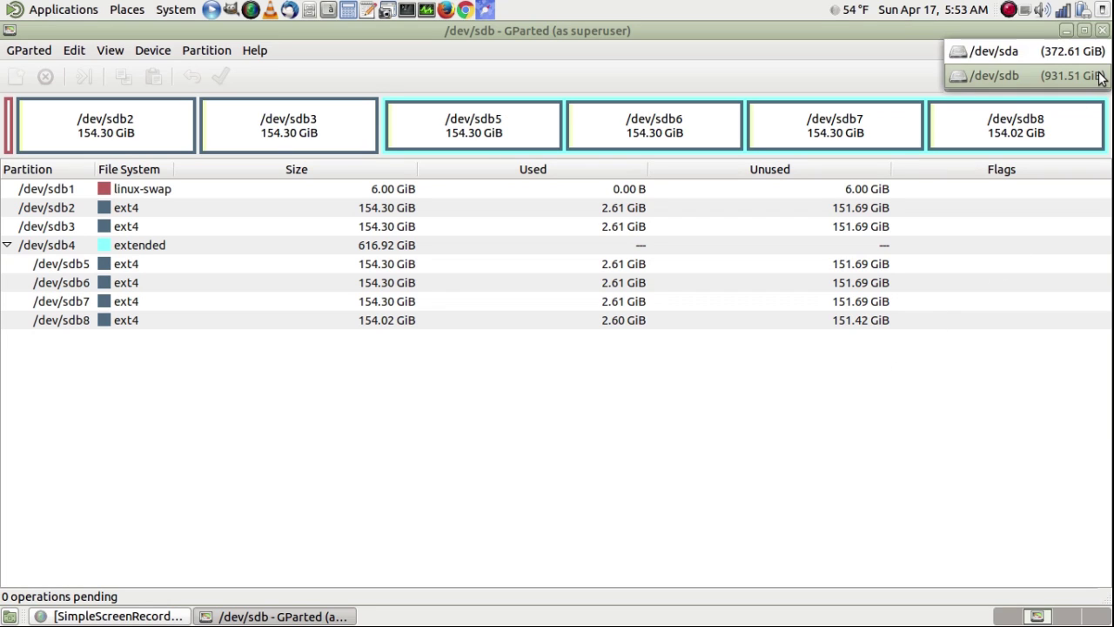
pyautogui.click(1098, 54)
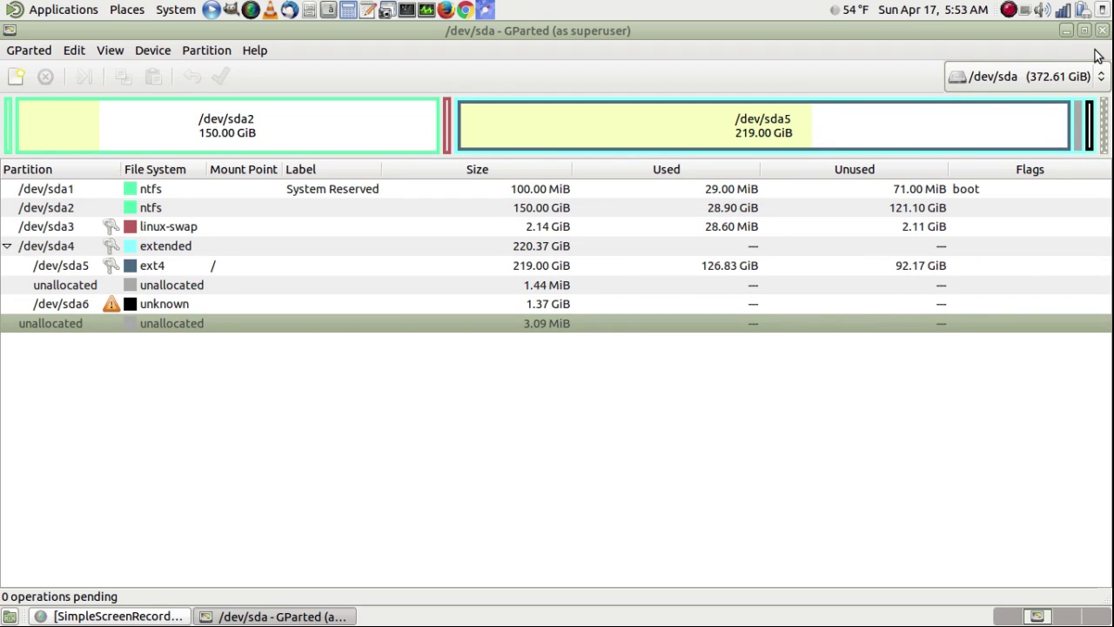
pyautogui.click(1102, 77)
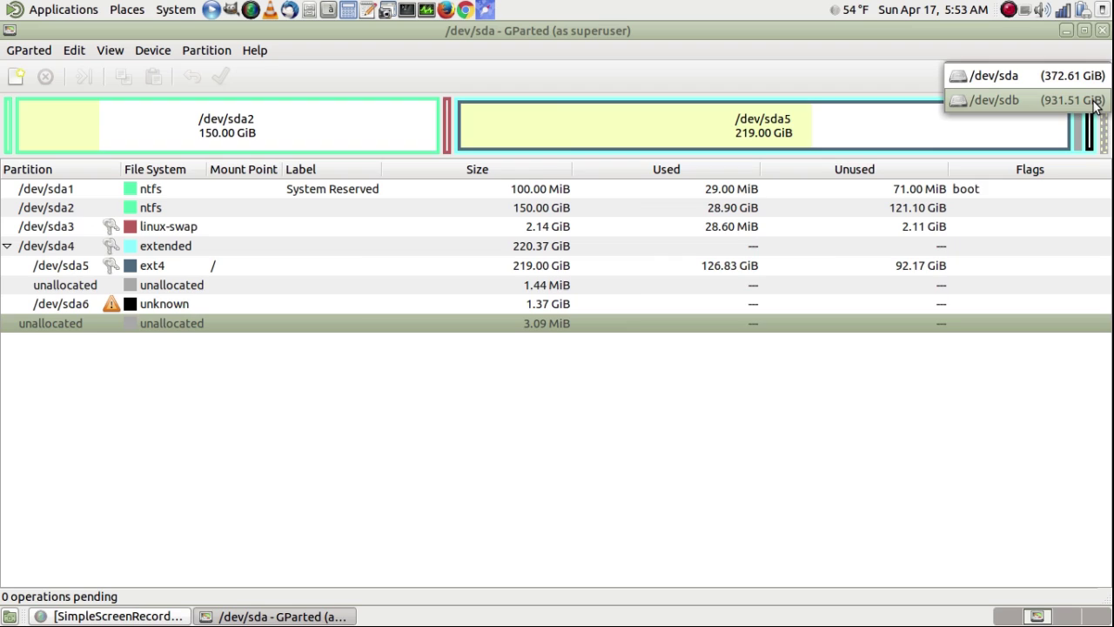
pyautogui.click(1096, 102)
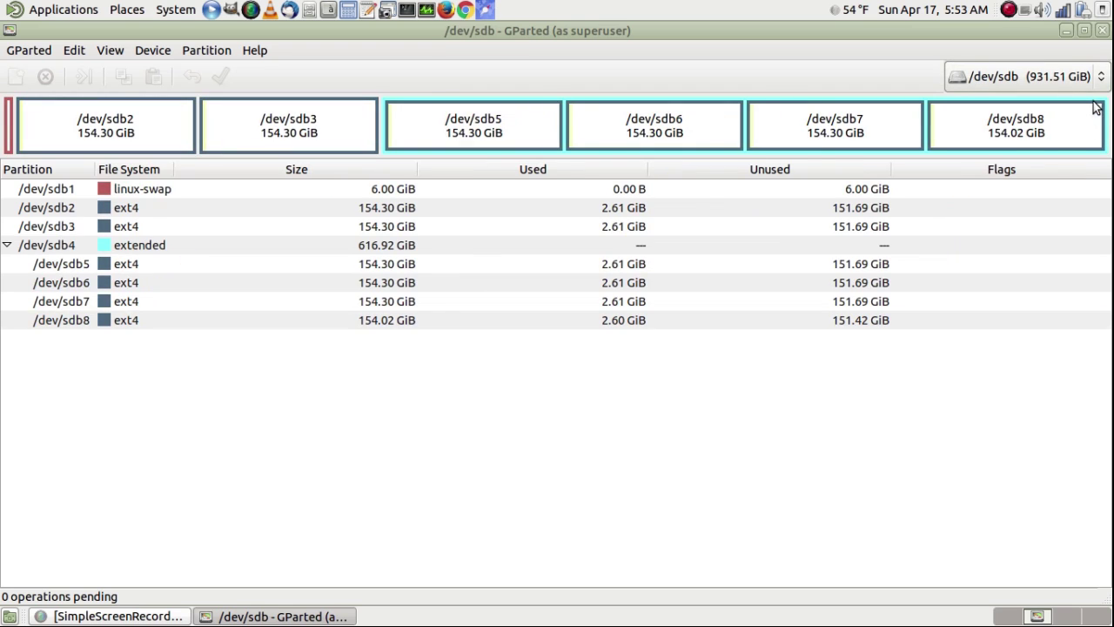
pyautogui.click(1104, 32)
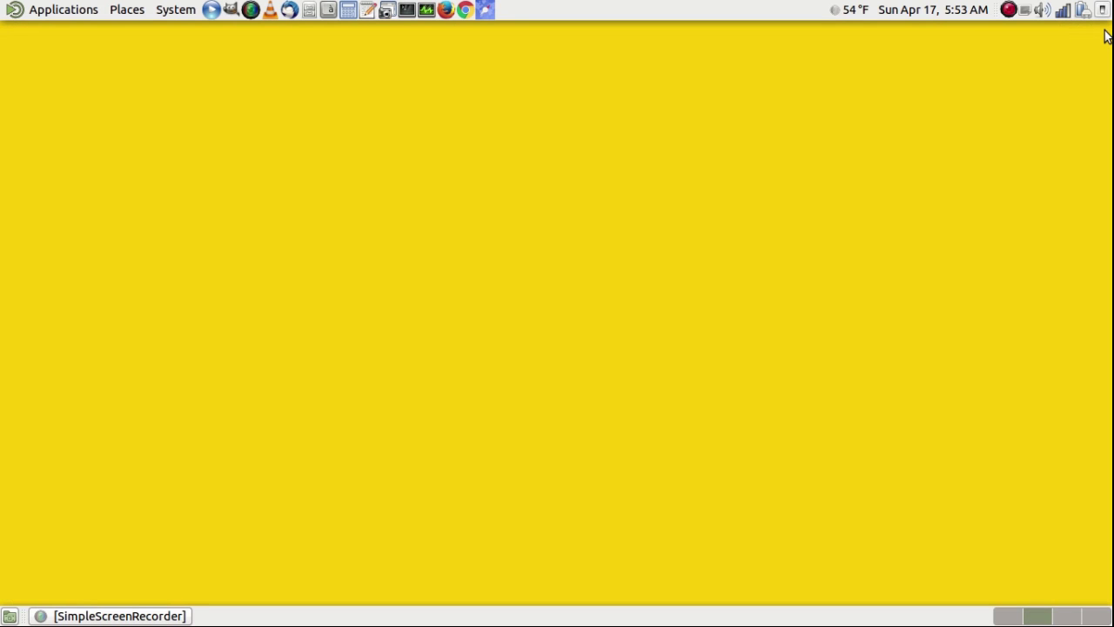